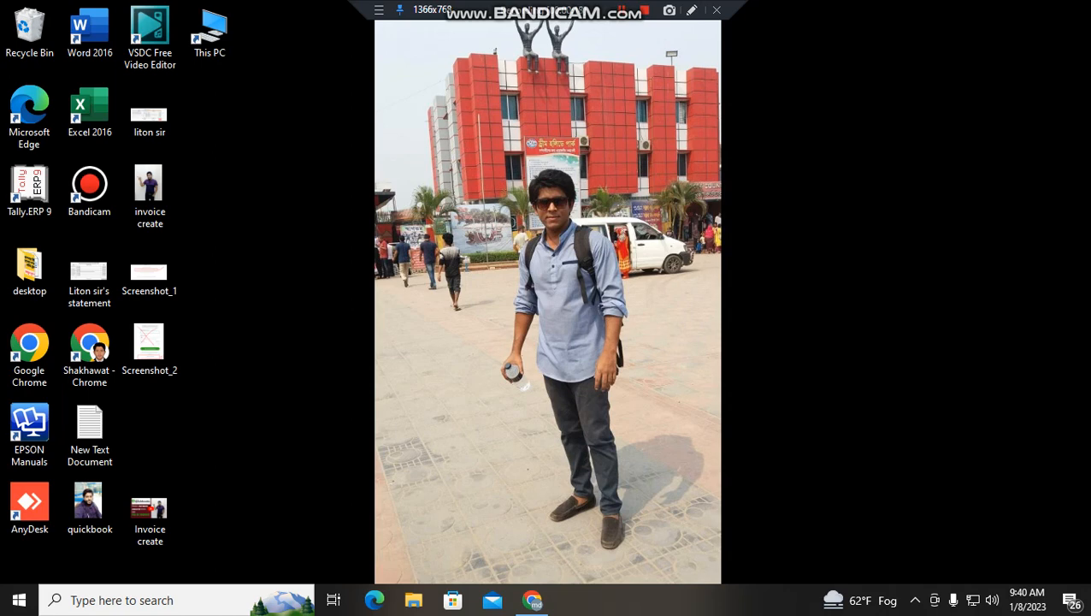
- Refresh the Windows desktop several times from its right-click menu
right_click(548, 153)
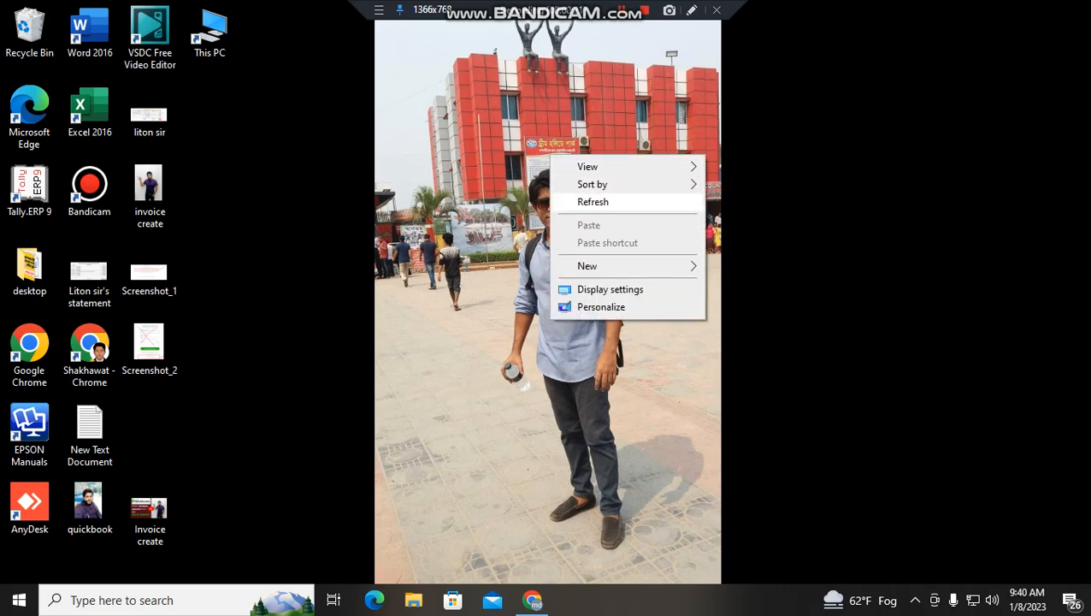
left_click(581, 202)
right_click(547, 154)
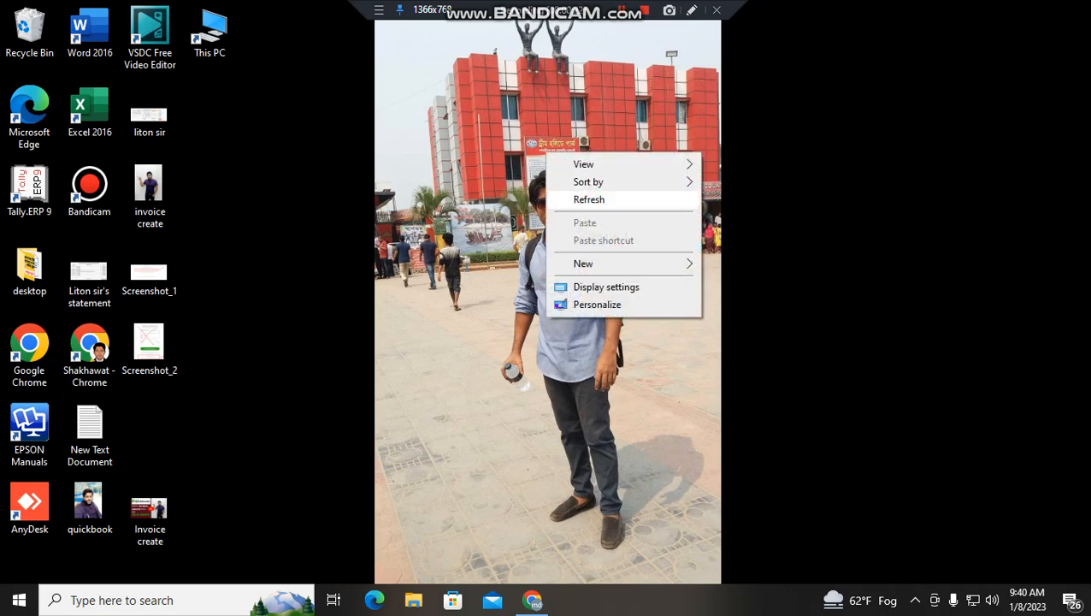
left_click(588, 199)
right_click(547, 126)
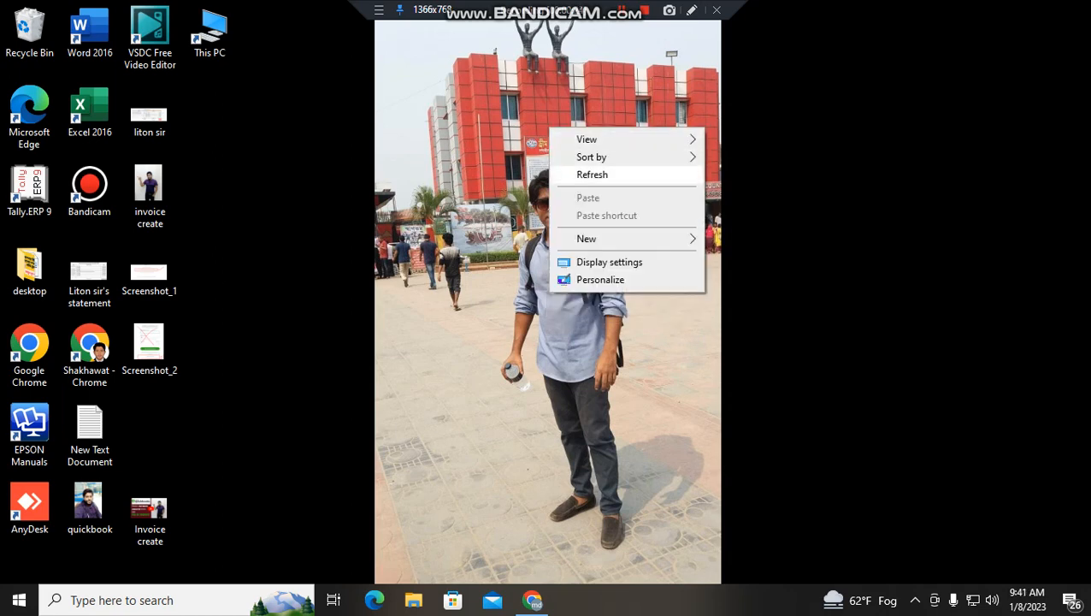
left_click(591, 174)
right_click(547, 104)
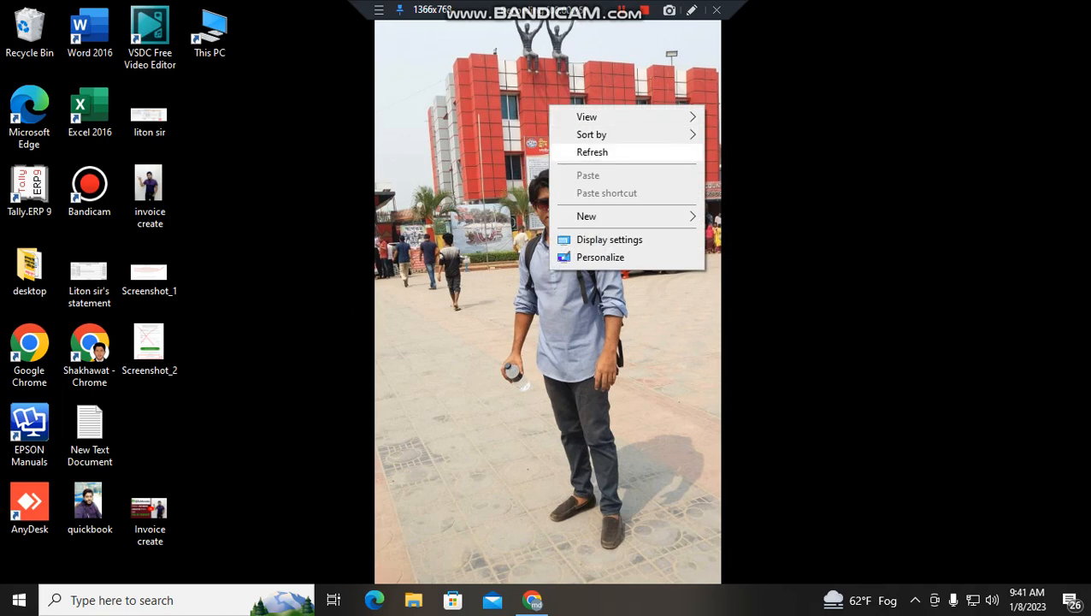
left_click(592, 151)
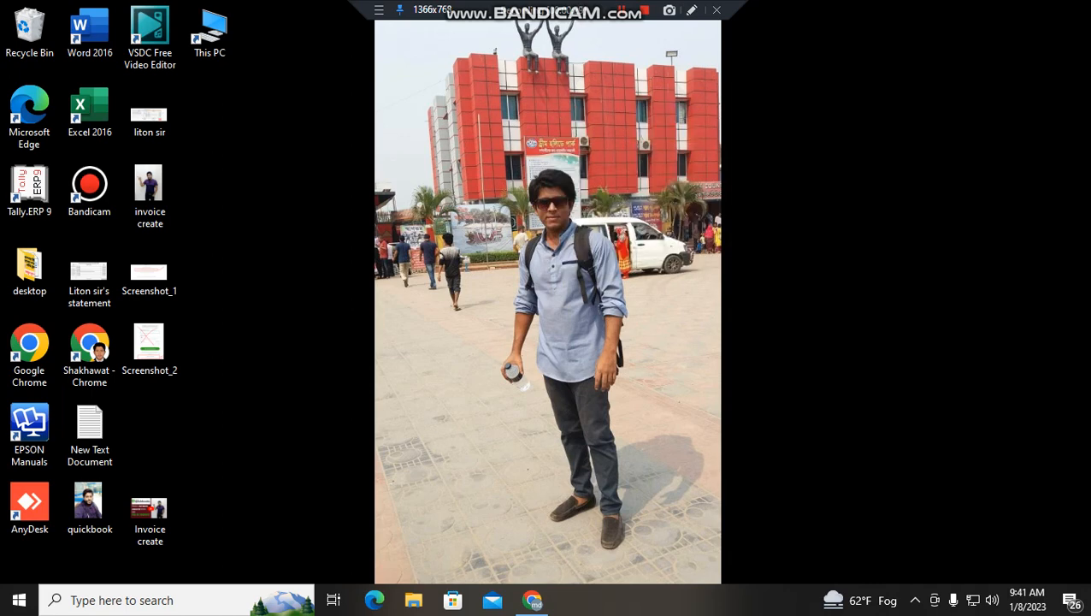
- Refresh the desktop a few more times, then launch Tally.ERP 9 from its desktop icon
right_click(615, 135)
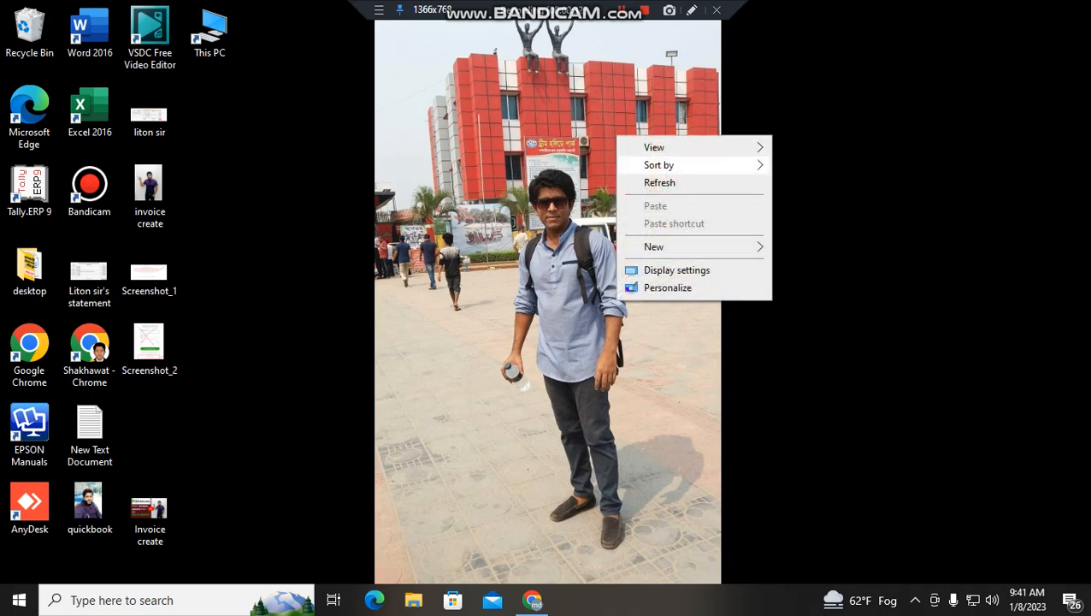
left_click(654, 180)
right_click(614, 115)
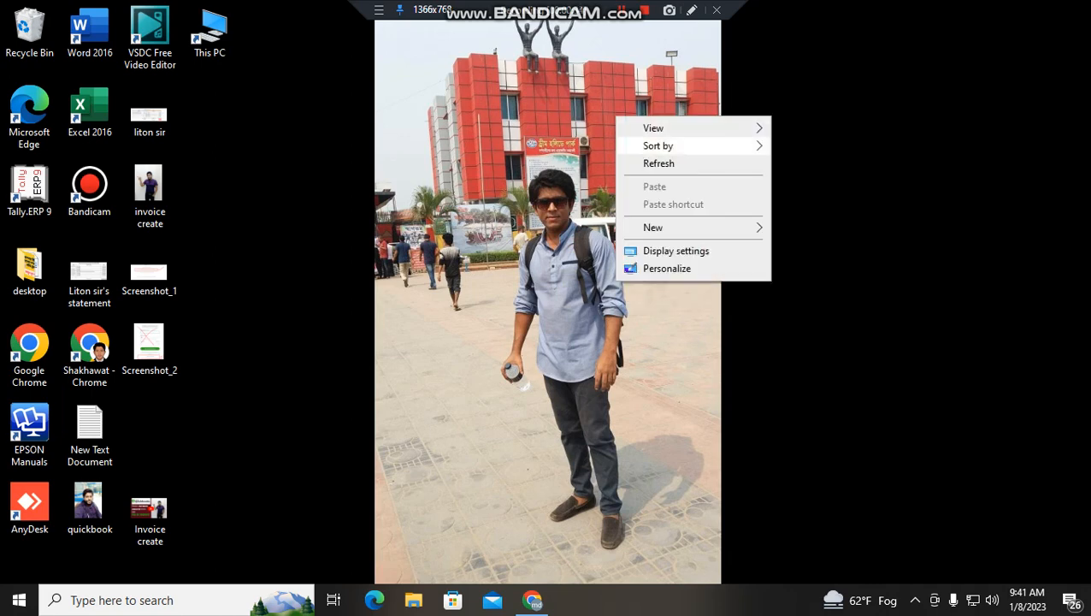
left_click(654, 163)
right_click(614, 109)
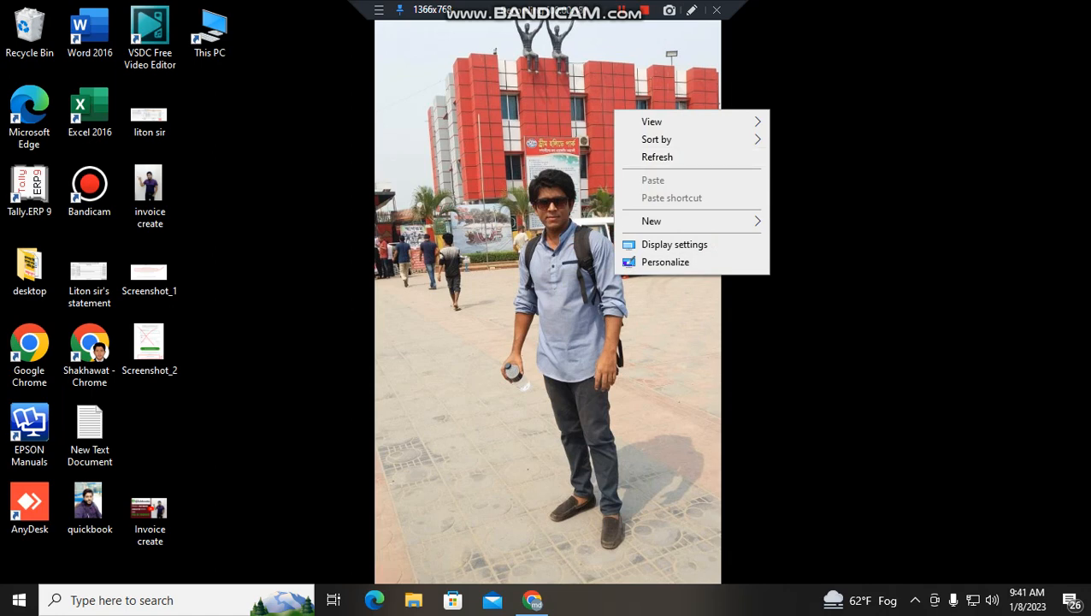
right_click(404, 198)
left_click(445, 245)
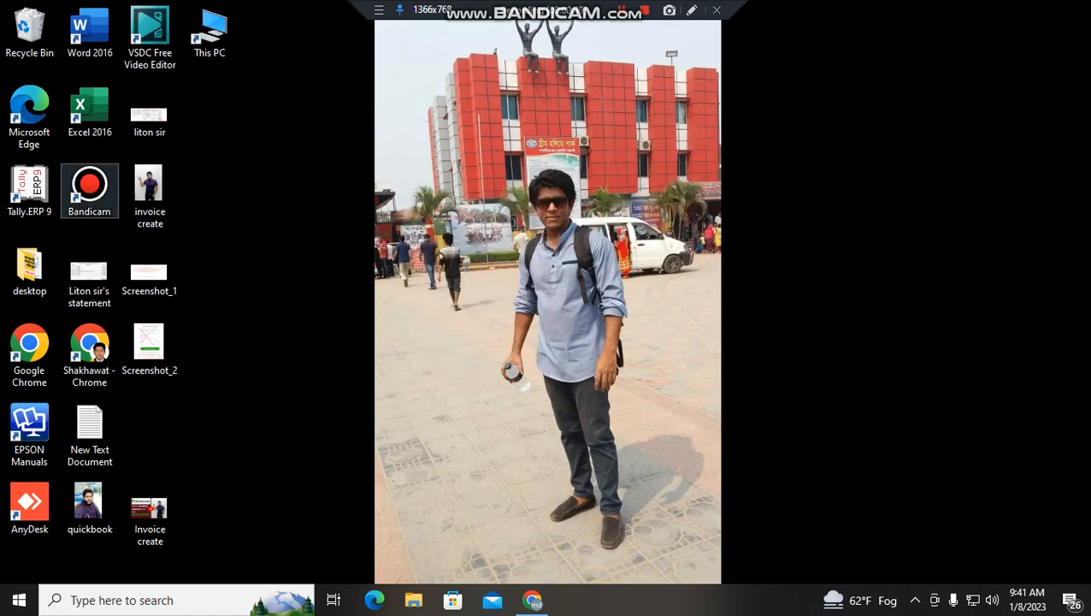
double_click(33, 183)
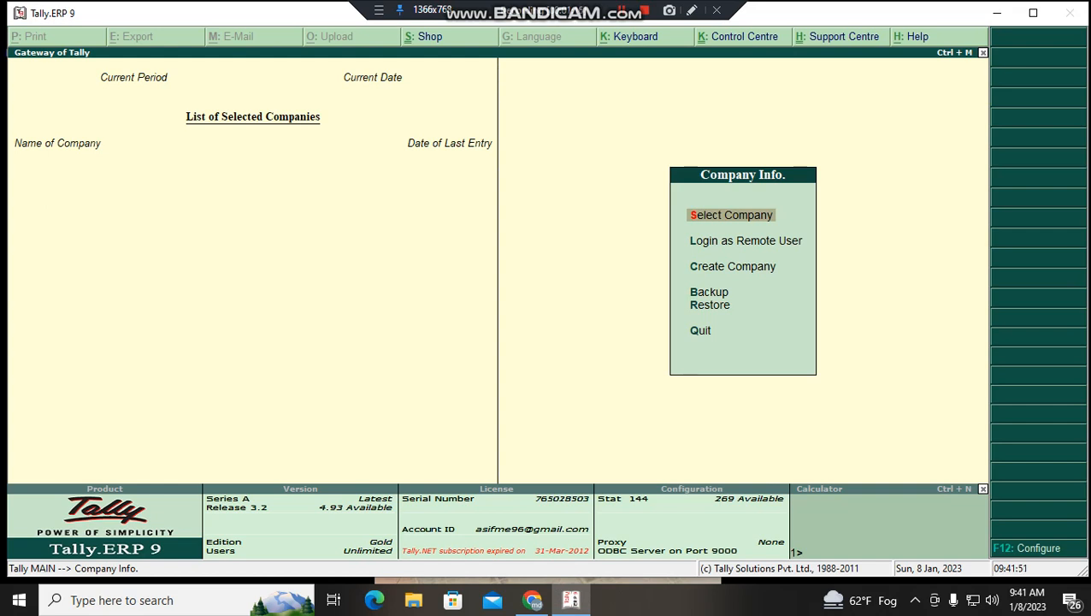
key("Down")
key("Up")
key("Return")
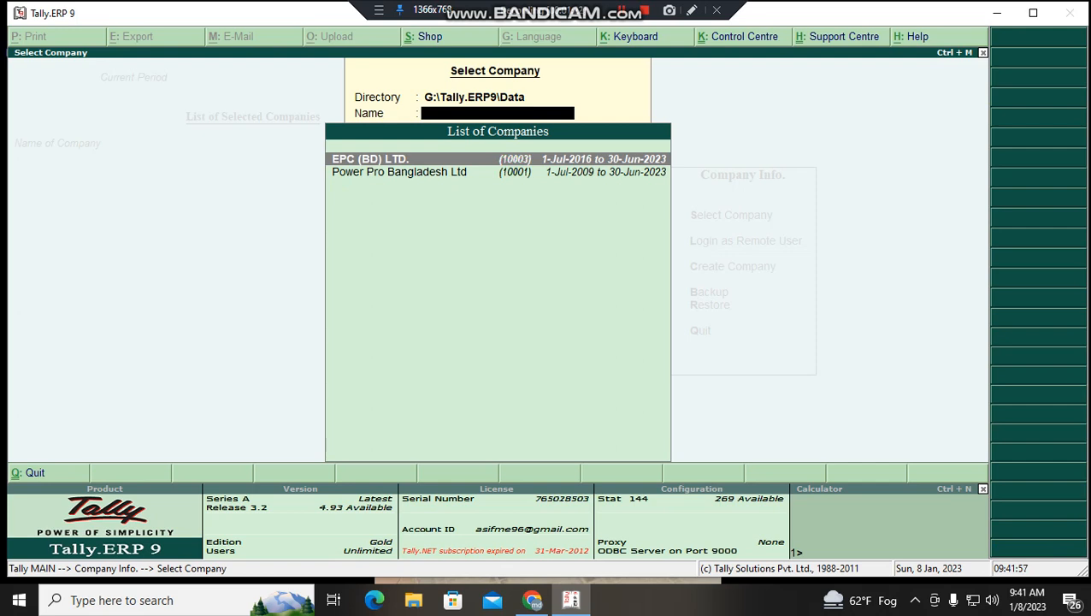
key("Down")
key("Up")
key("Down")
key("Up")
key("Escape")
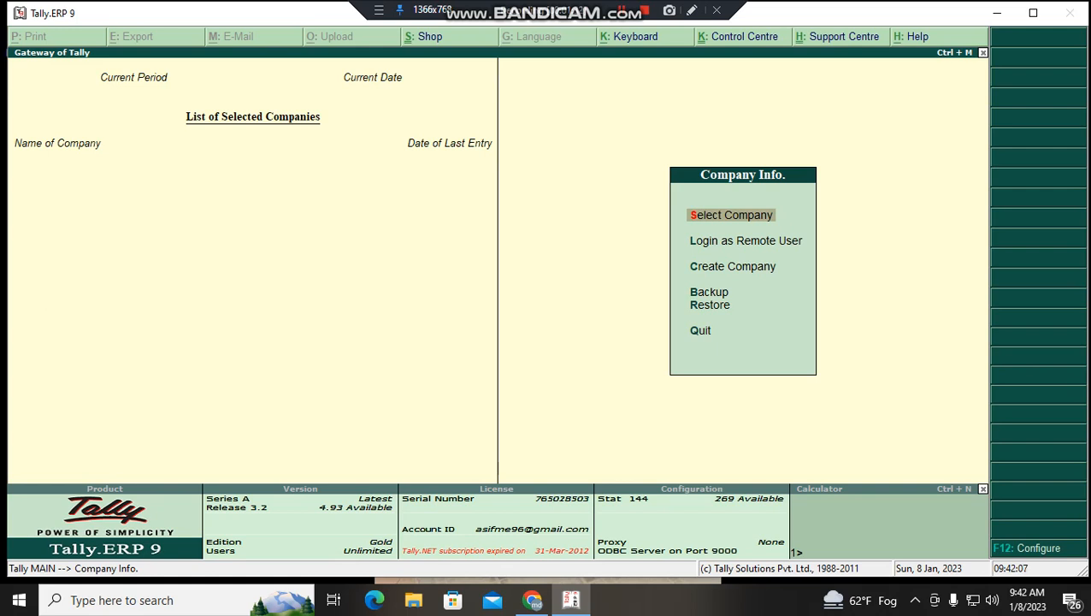
key("Escape")
key("Escape")
key("Escape")
key("Escape")
key("Escape")
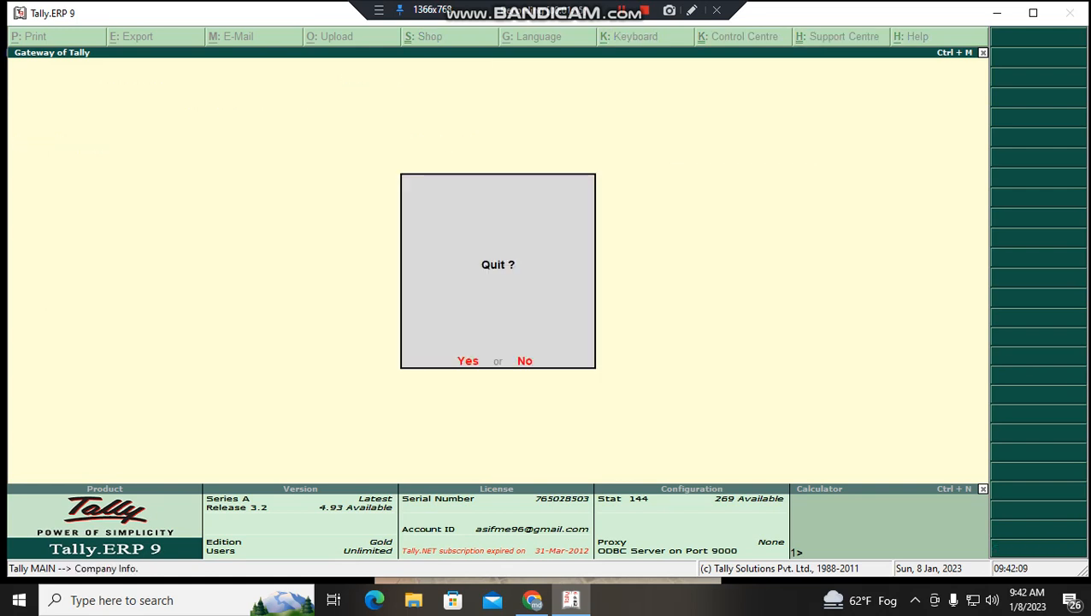
key("Escape")
key("Escape")
key("Escape")
key("Escape")
key("Escape")
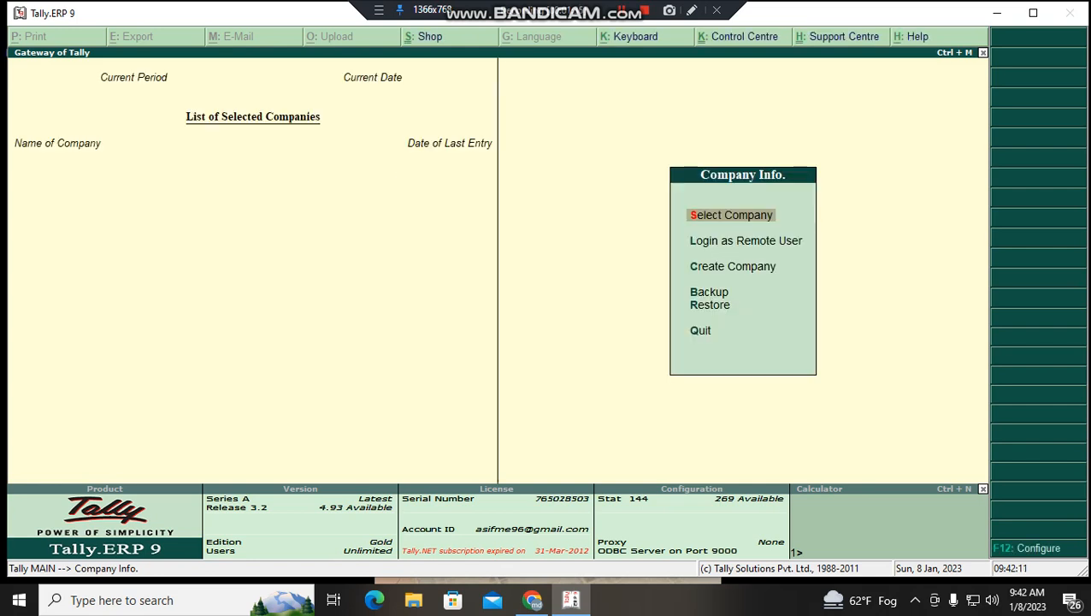
key("Escape")
key("Escape")
key("Escape")
key("Escape")
key("Escape")
key("Escape")
key("Escape")
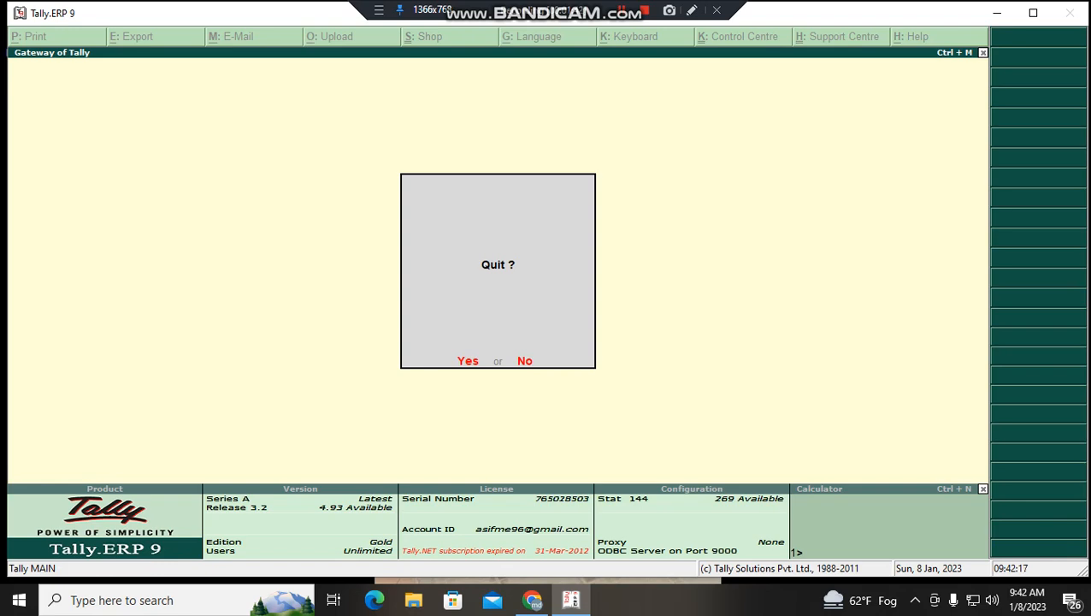
key("Return")
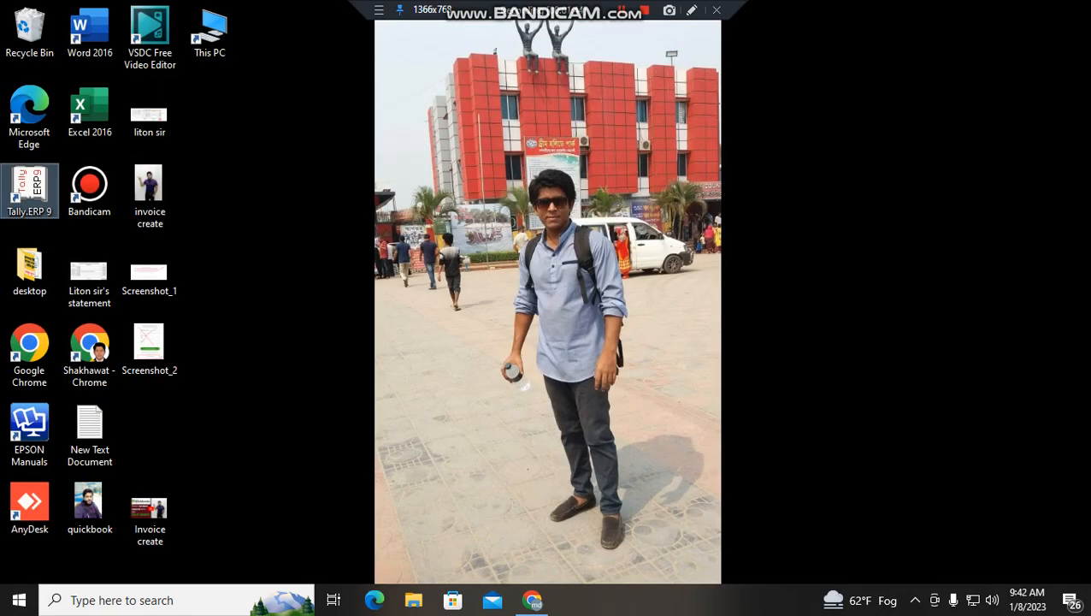
right_click(604, 225)
left_click(647, 273)
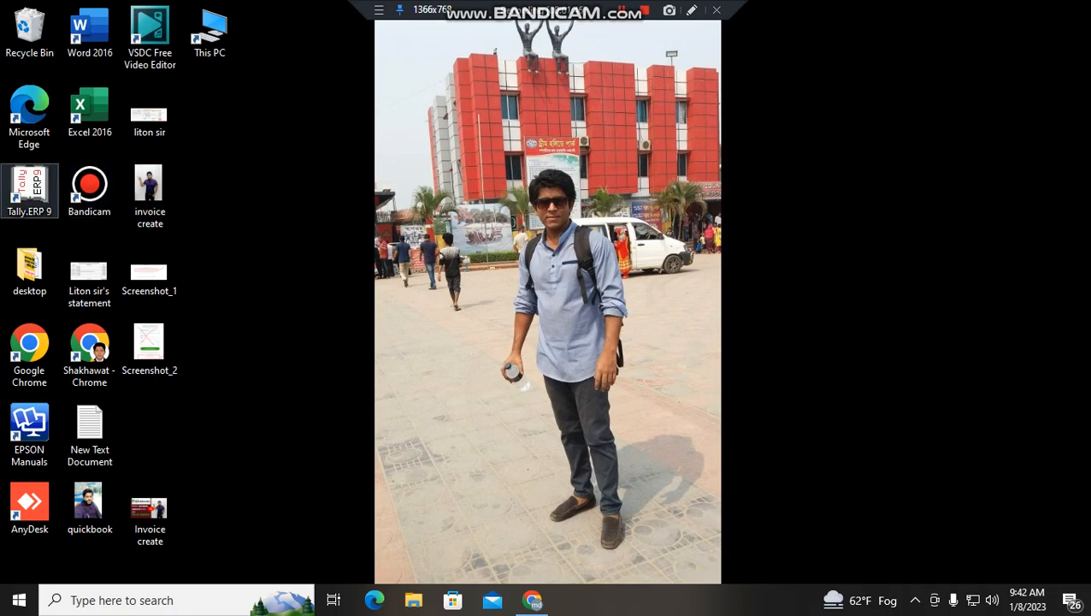
double_click(30, 190)
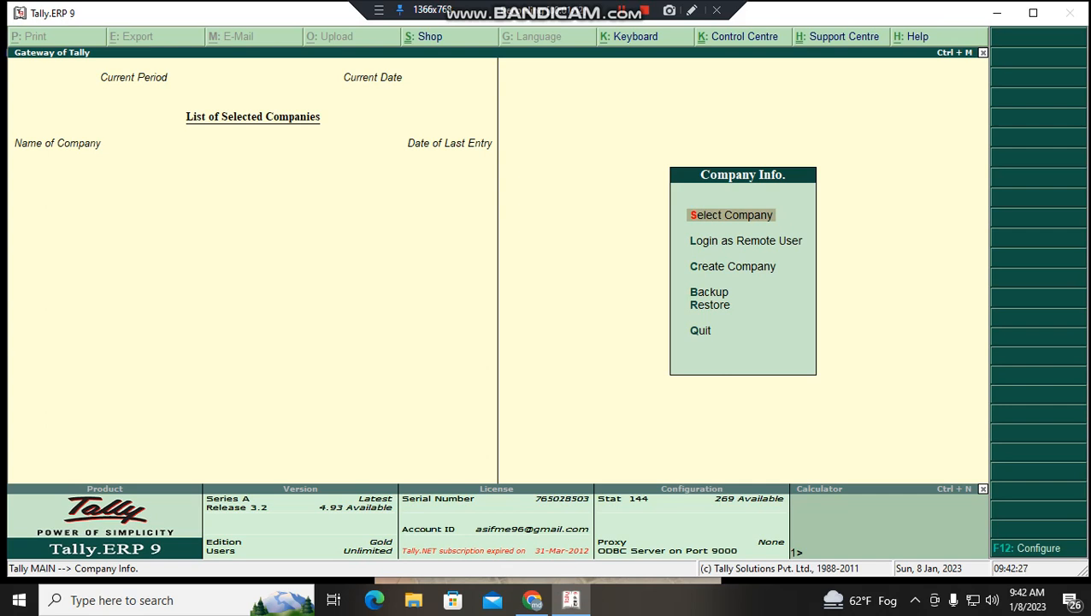
key("Down")
key("Down")
key("Down")
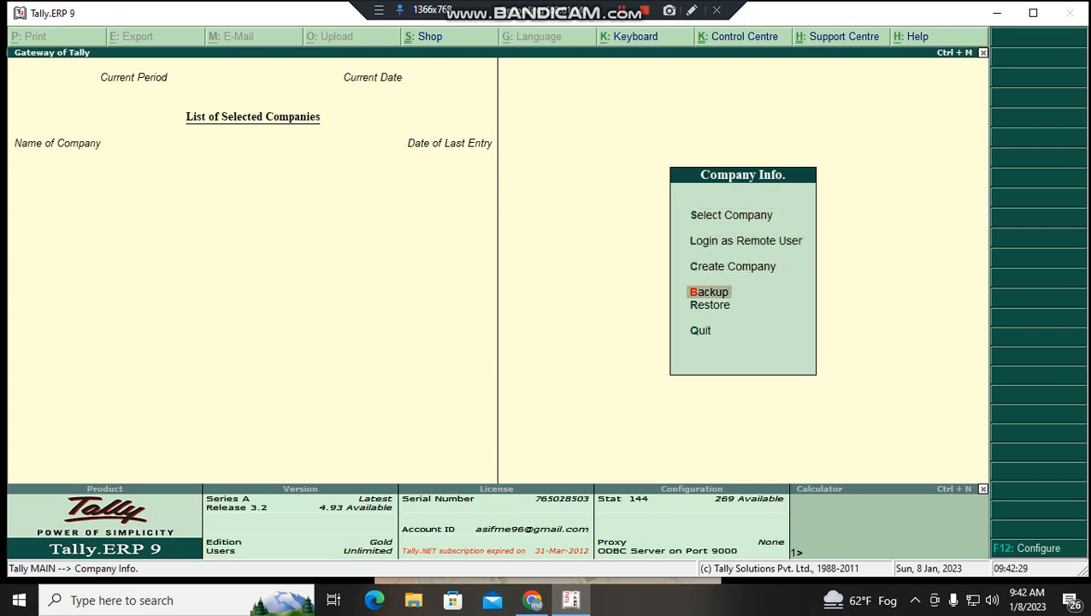
key("Return")
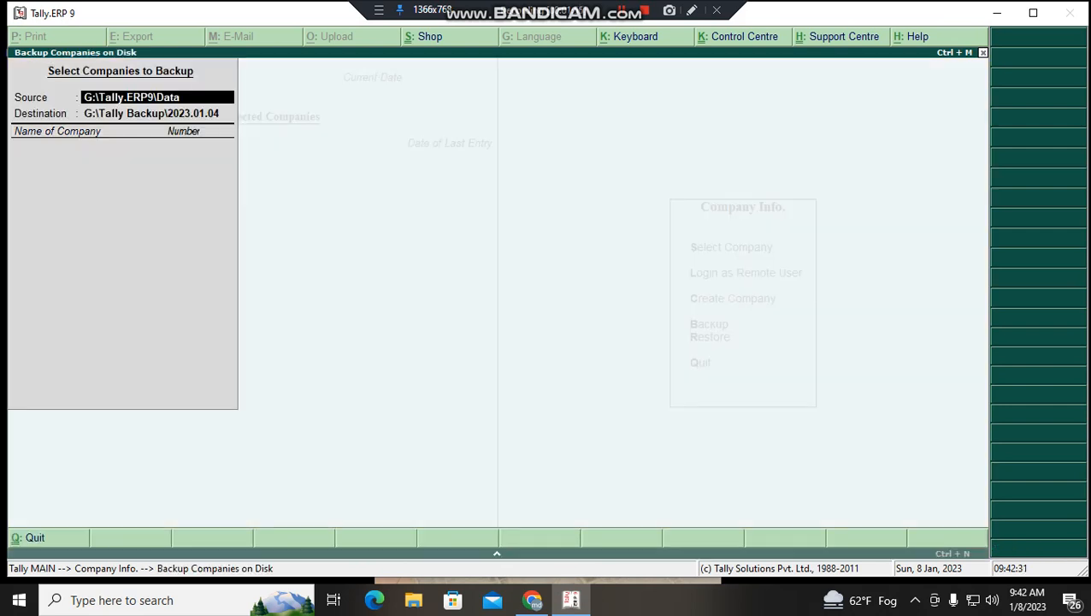
key("Return")
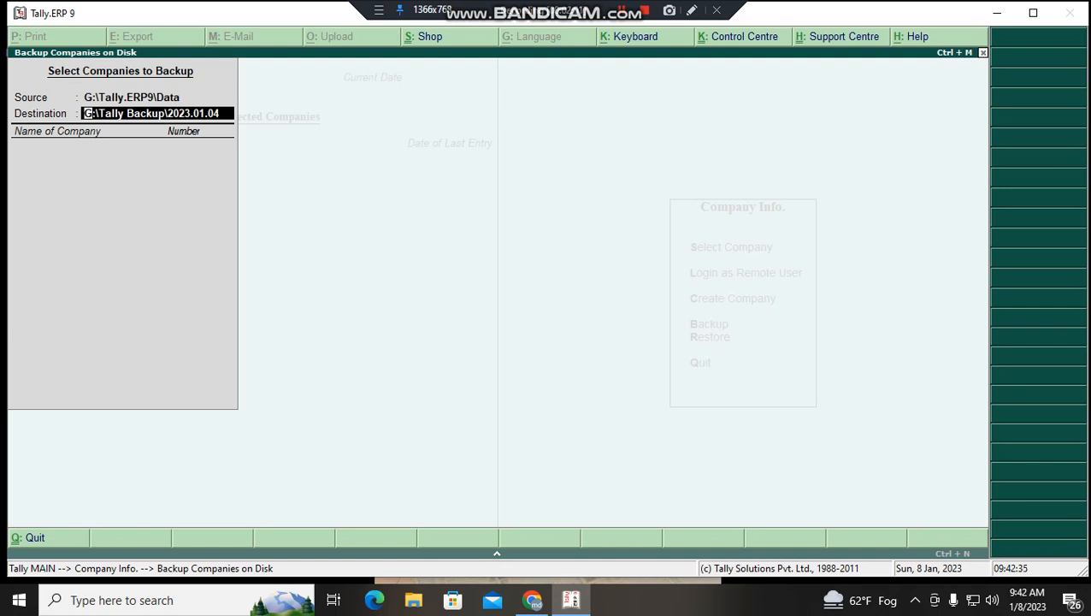
key("BackSpace")
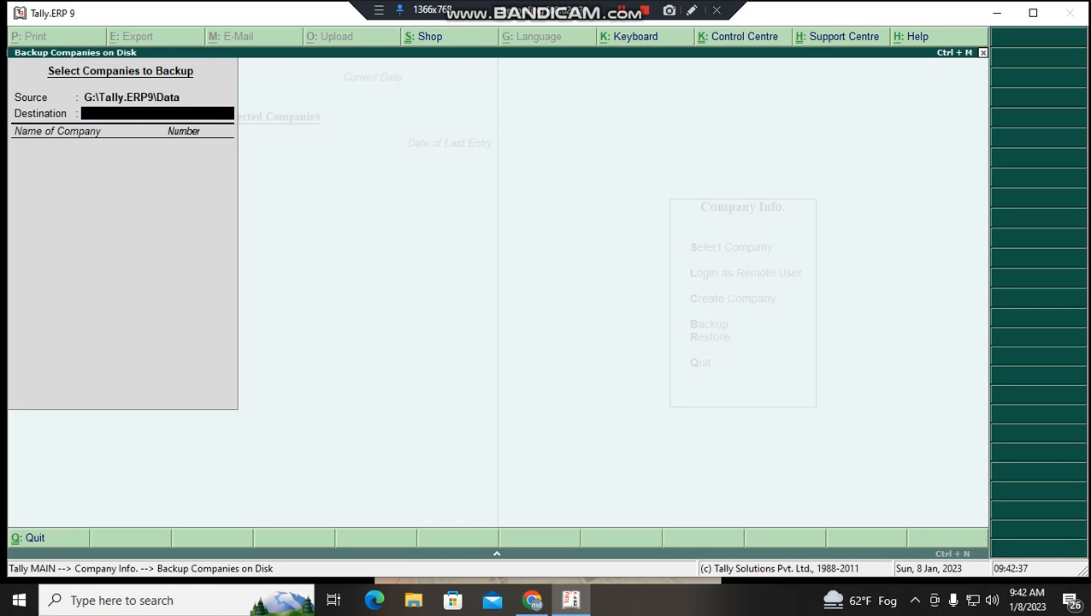
key("Escape")
key("Escape")
key("Escape")
key("Escape")
key("Escape")
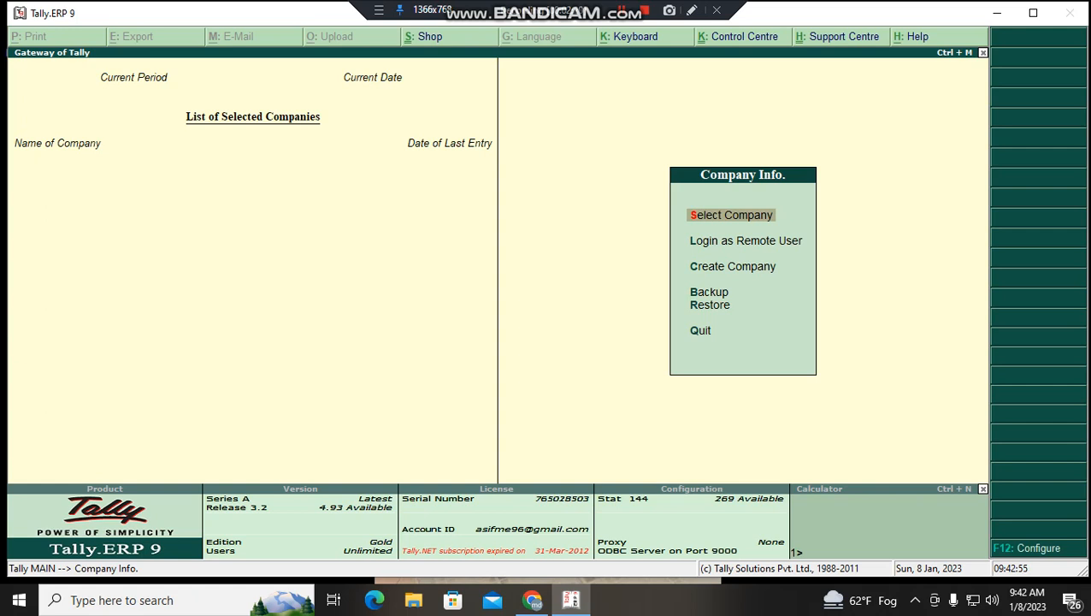
- Highlight Create Company in the Company Info. menu and open the company creation form
key("Down")
key("Down")
key("Down")
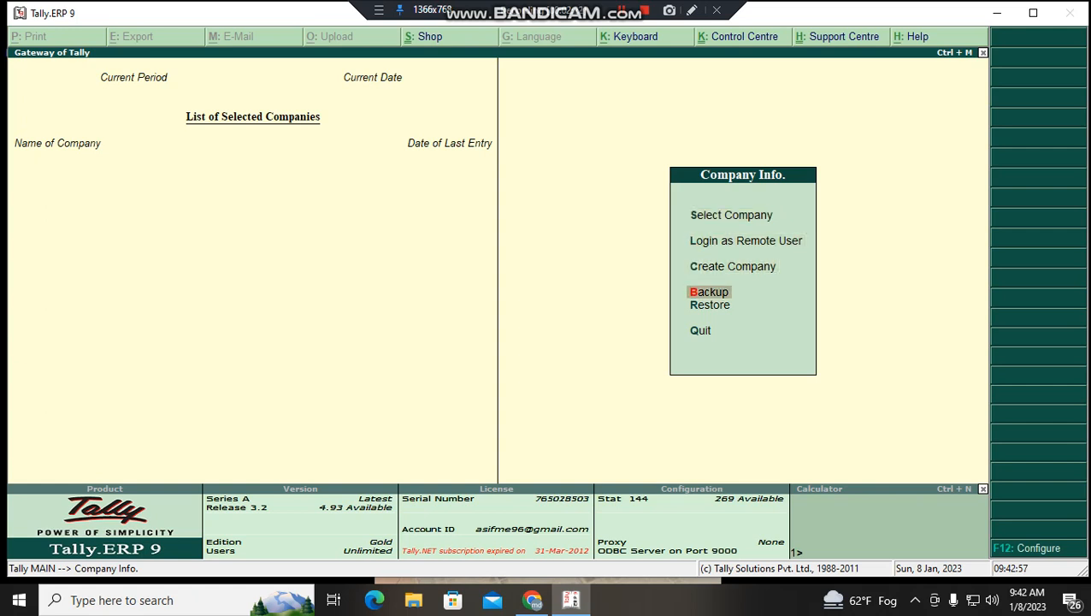
key("Up")
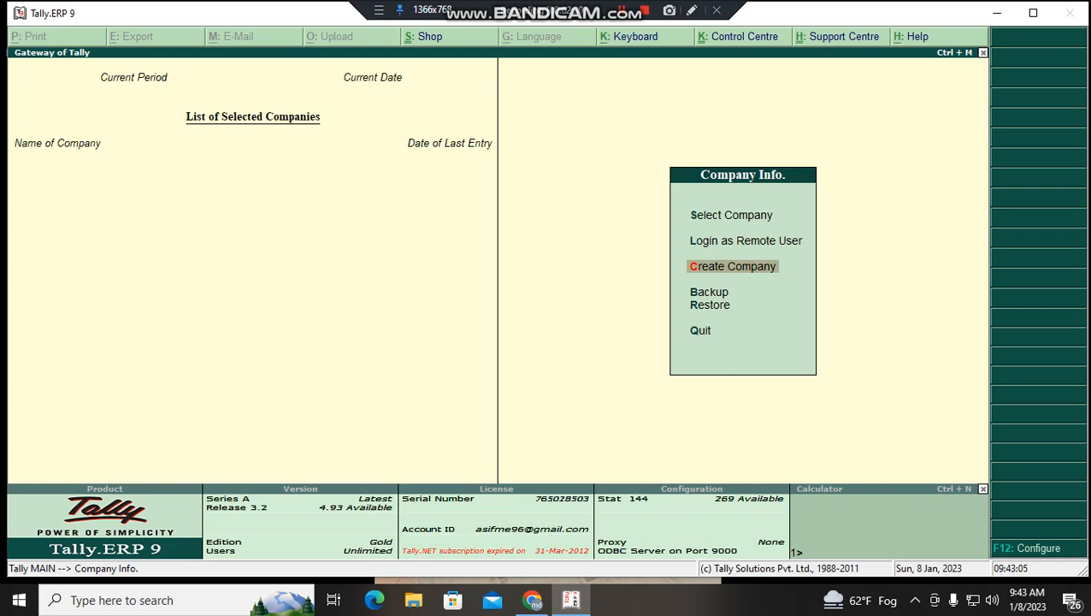
key("Up")
key("Up")
key("Up")
key("Down")
key("Down")
key("Down")
key("Down")
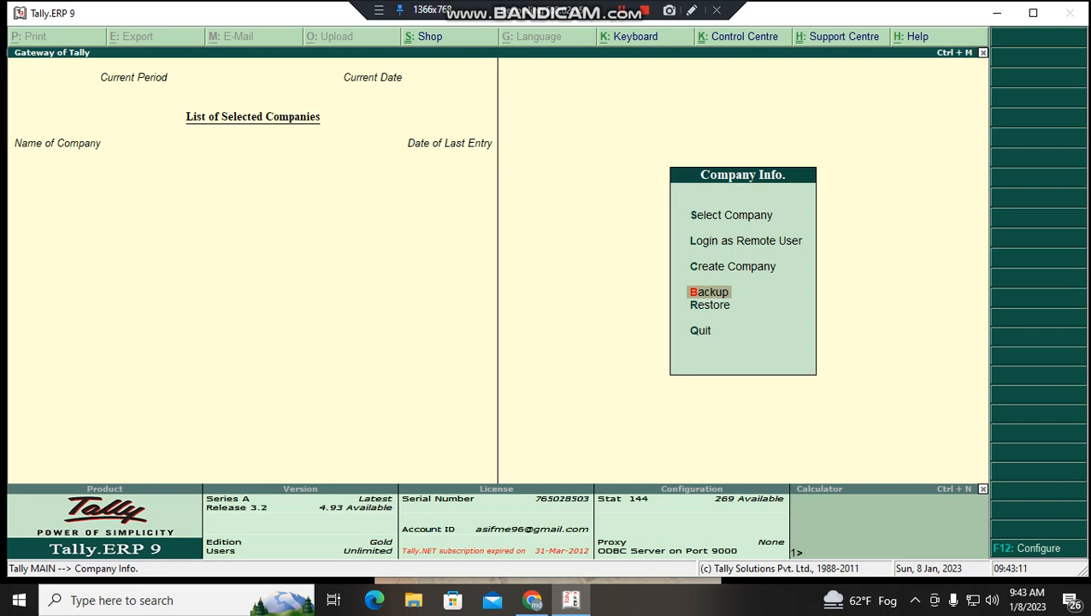
key("Up")
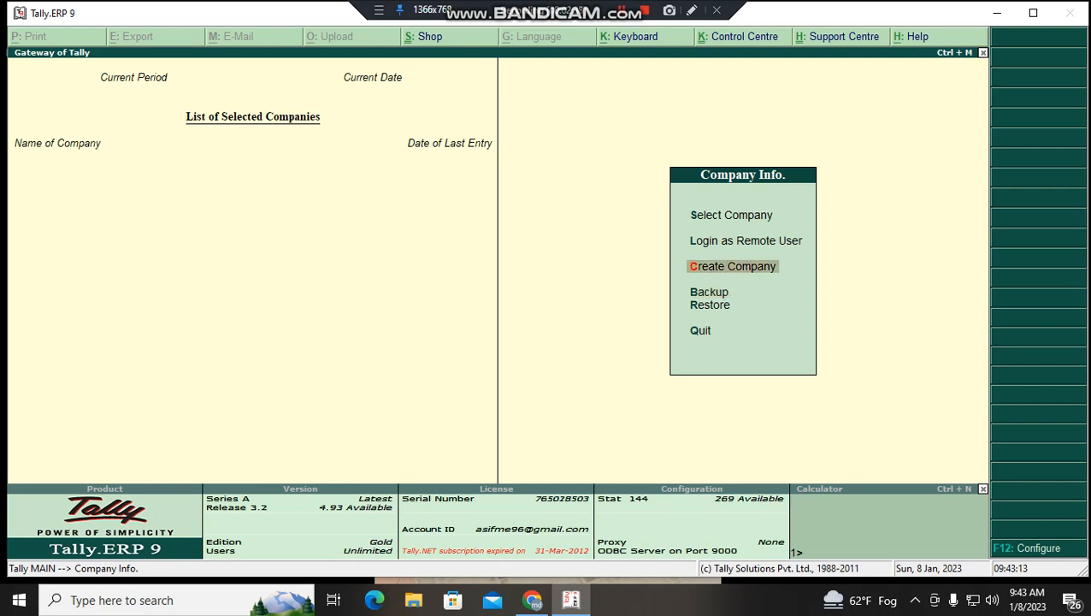
key("Return")
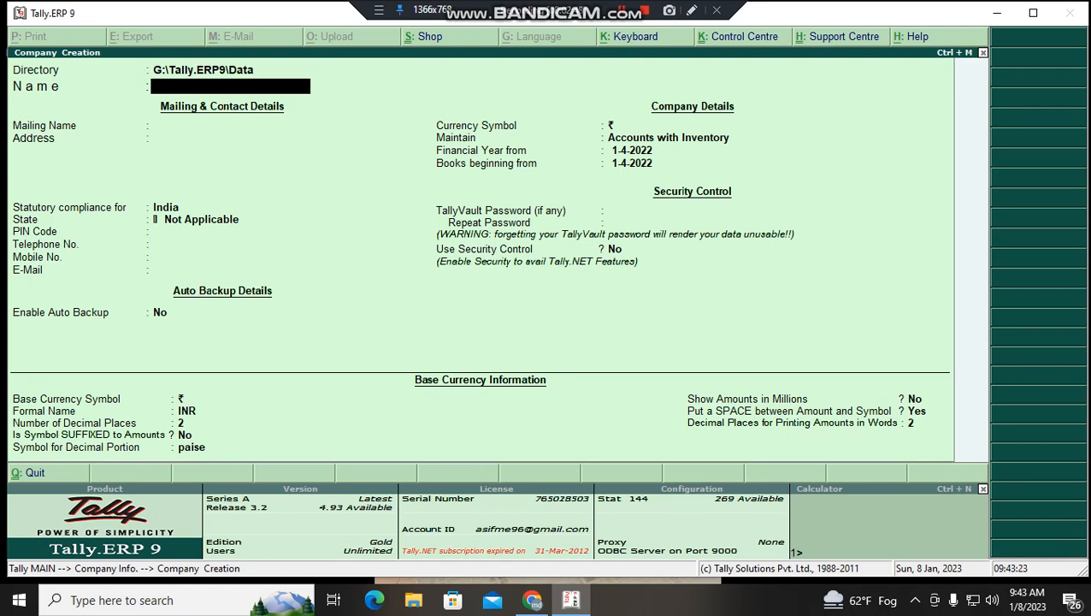
- Name the company 'Shawon Consultancy Ltd-Practice', keep it as the mailing name, and enter a placeholder address
type("Shawon Conx")
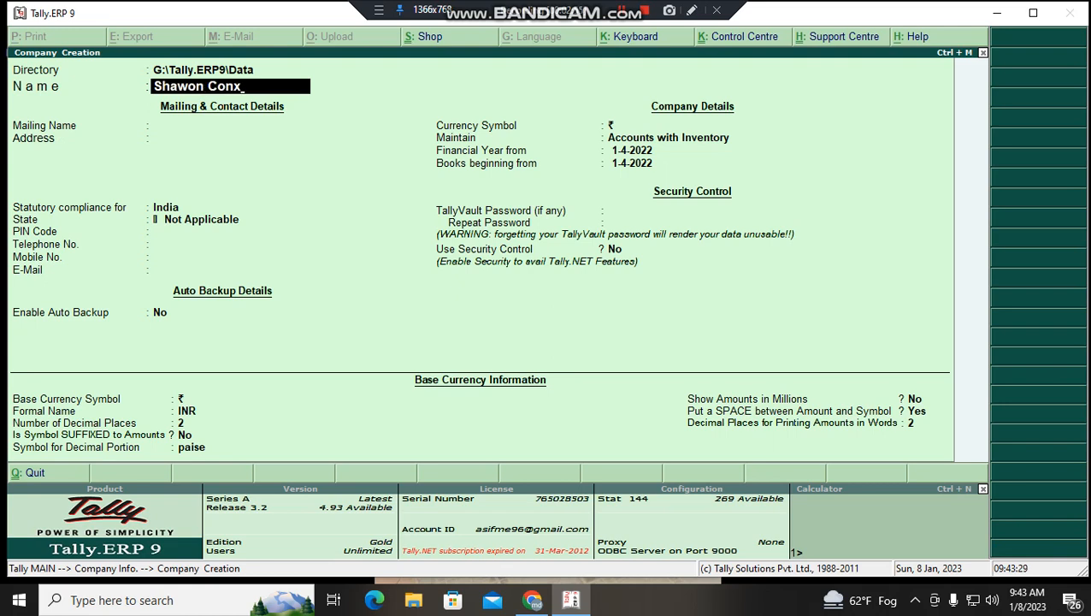
key("BackSpace")
type("sultancy Ltd")
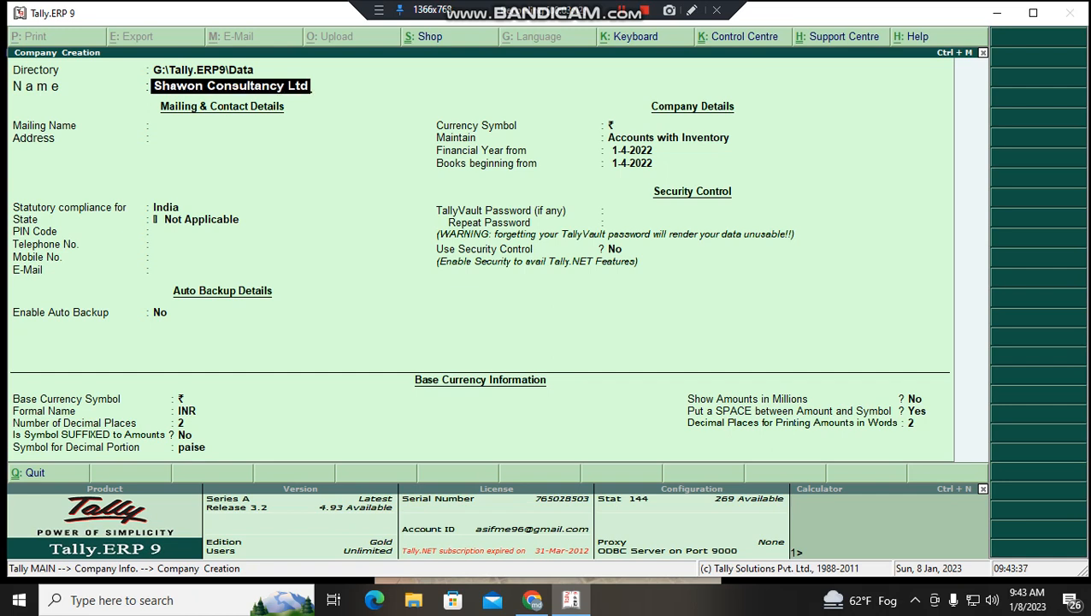
type("-P")
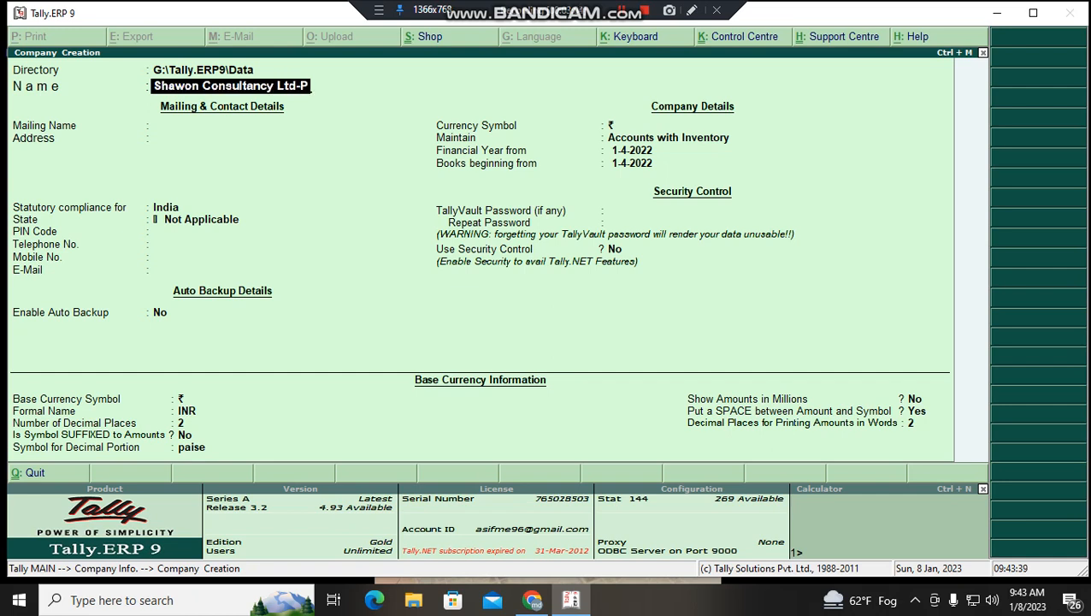
type("ractice")
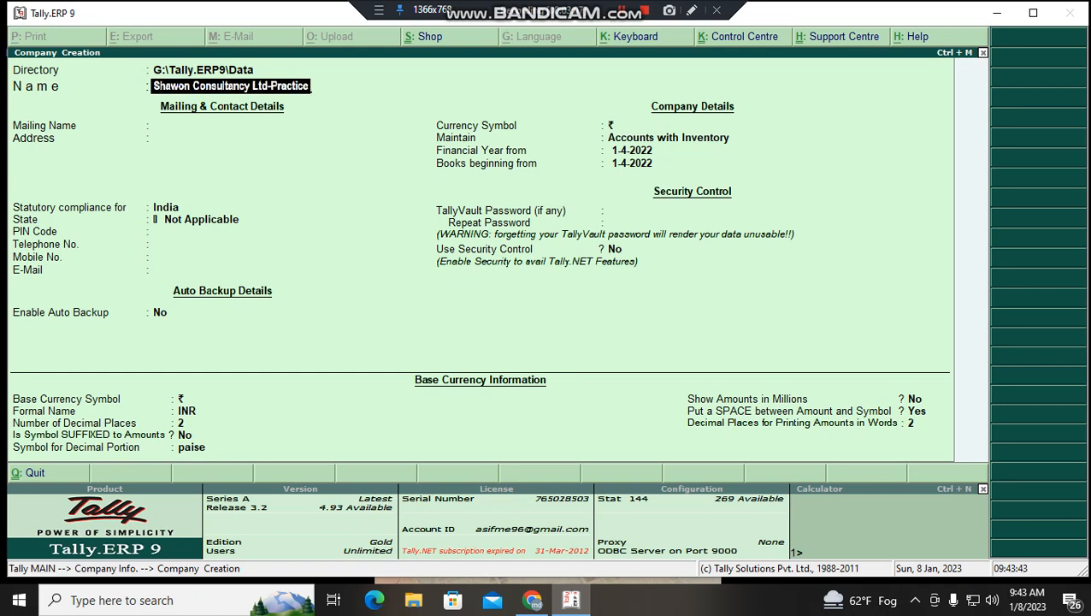
key("Return")
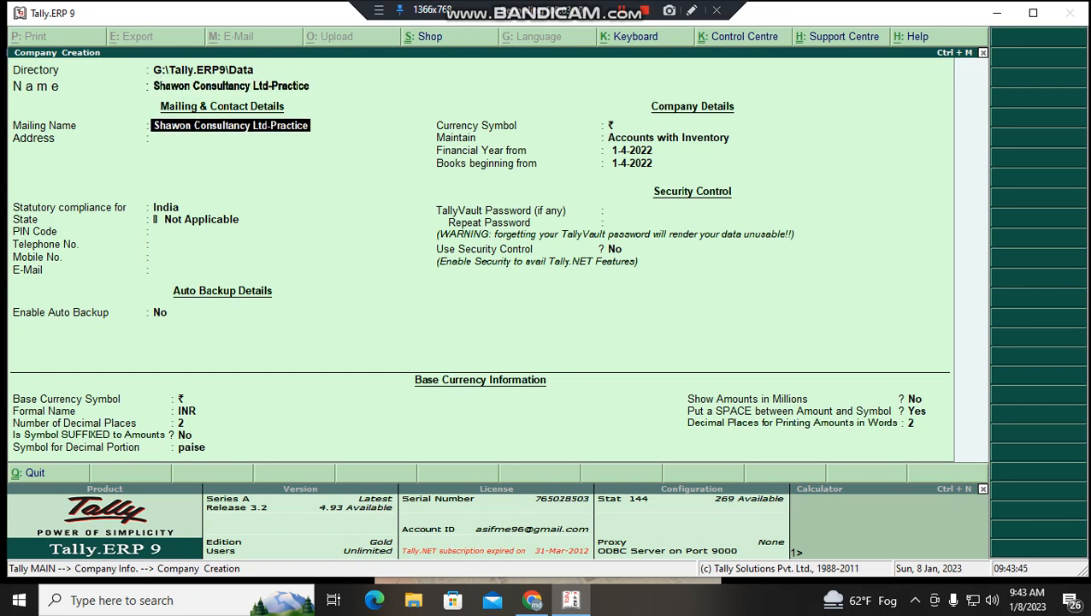
key("Return")
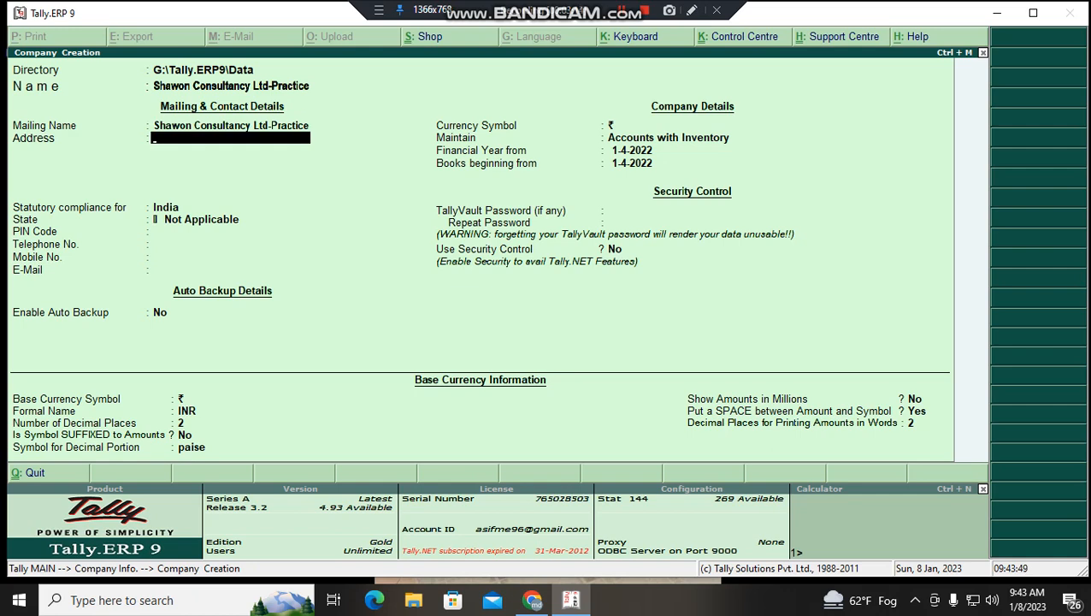
type("Afgkjkhjhgfhgfgjh/l")
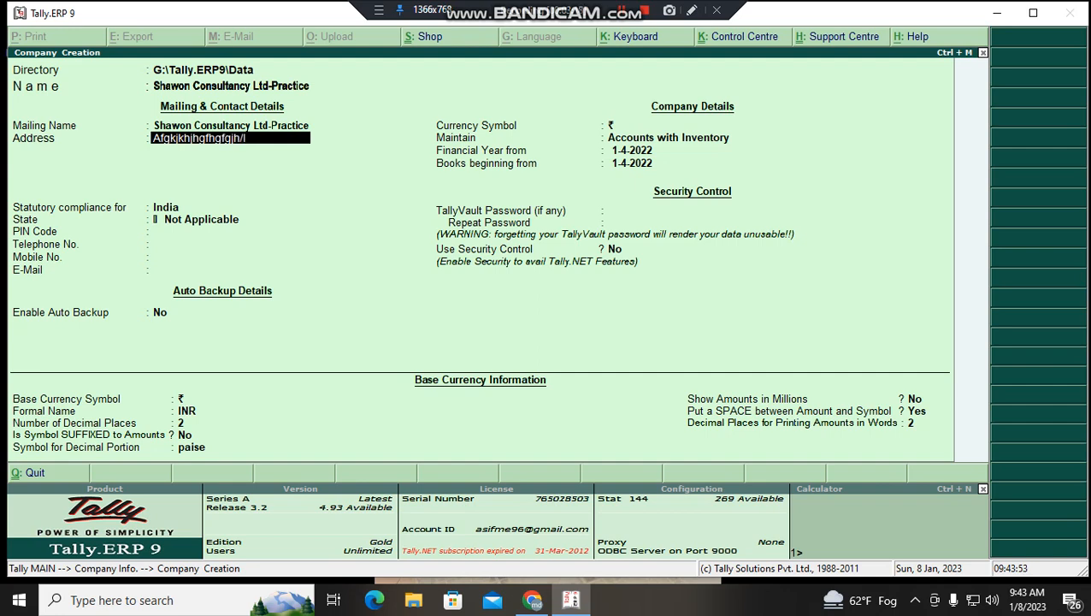
key("Return")
key("Return")
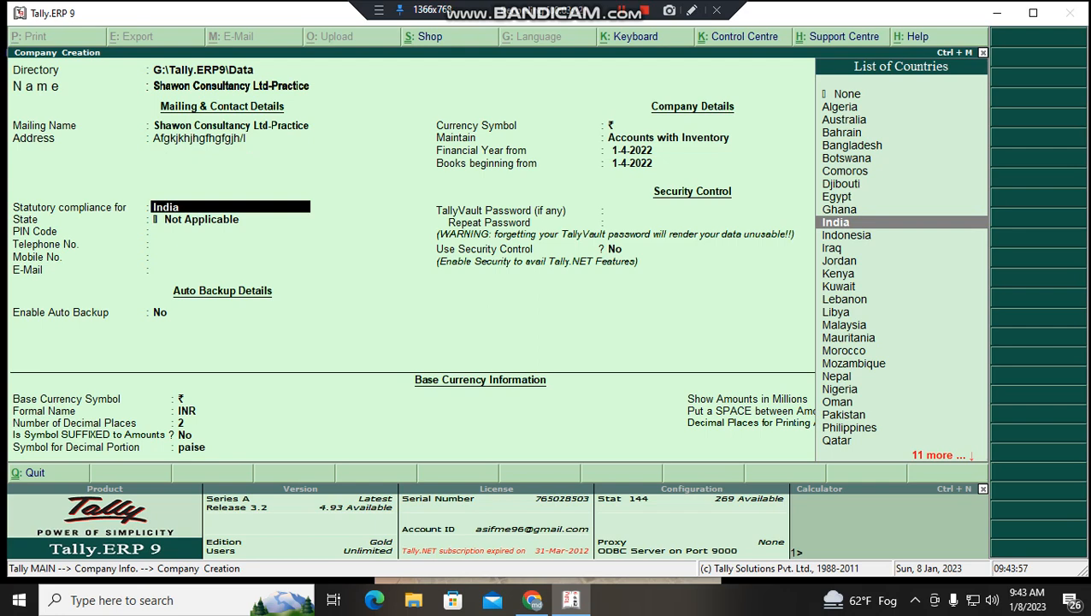
- Set statutory compliance to Bangladesh and enter the company's telephone number
key("Up")
key("Up")
key("Up")
key("Up")
key("Up")
key("Up")
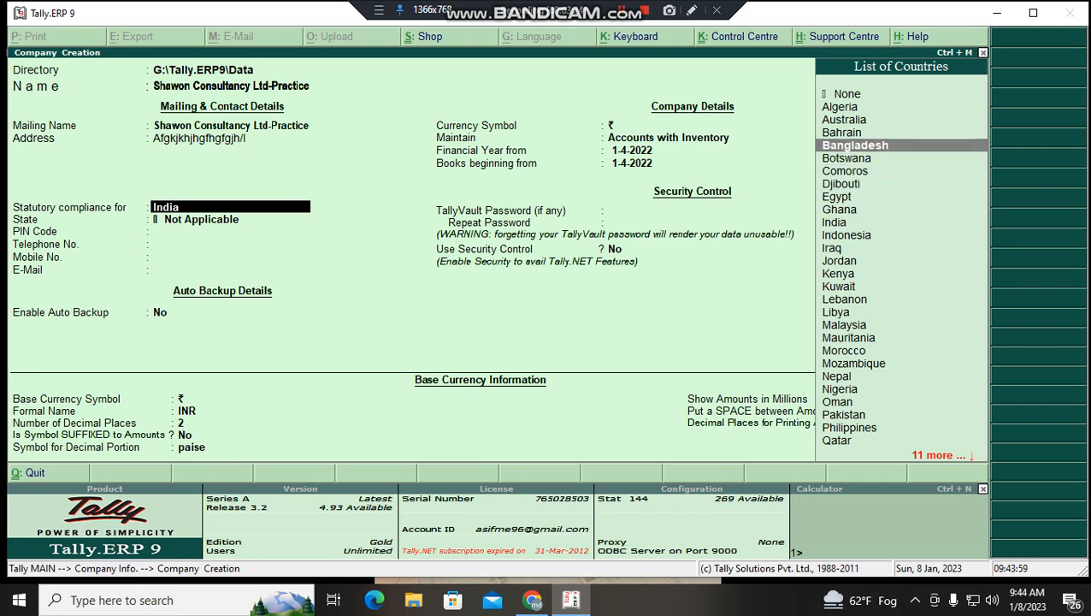
key("Return")
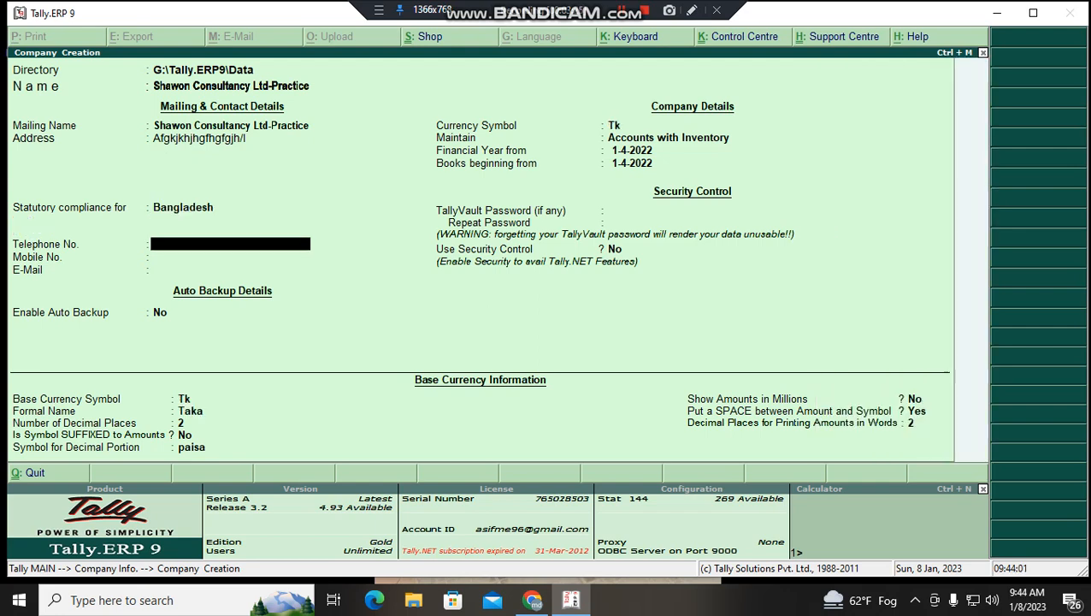
key("Return")
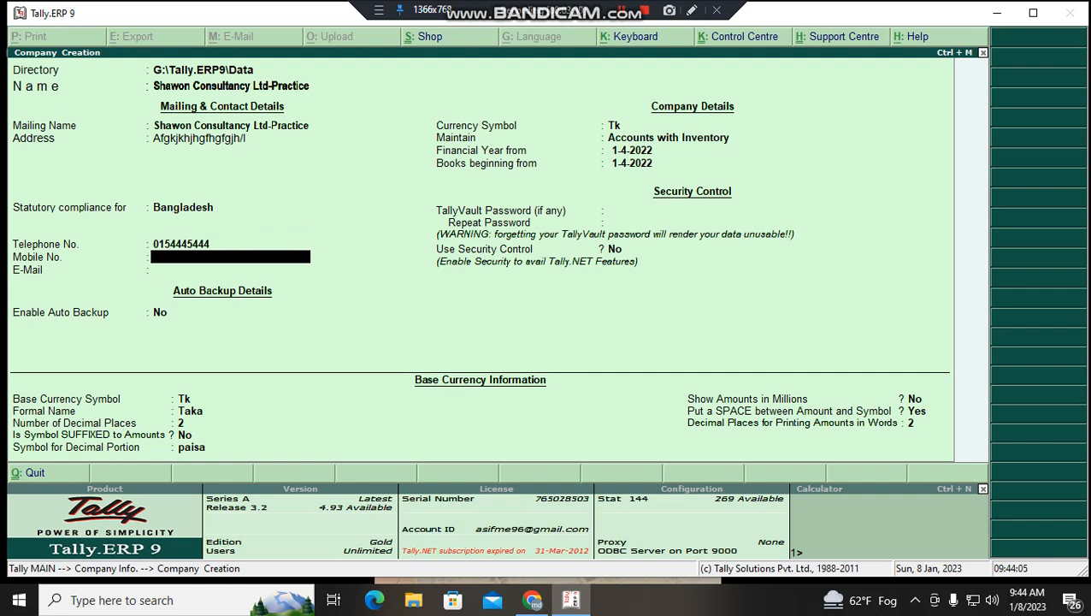
- Fill in the company's mobile number and e-mail address
type("021454")
key("Return")
type("455")
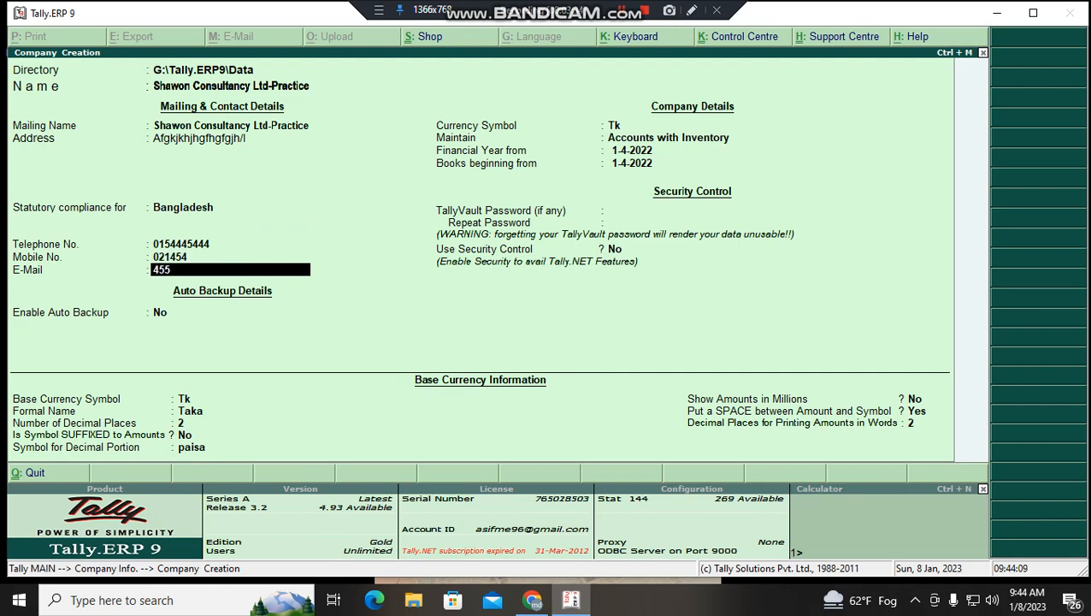
key("BackSpace")
key("BackSpace")
key("BackSpace")
type("bjmbj")
key("Return")
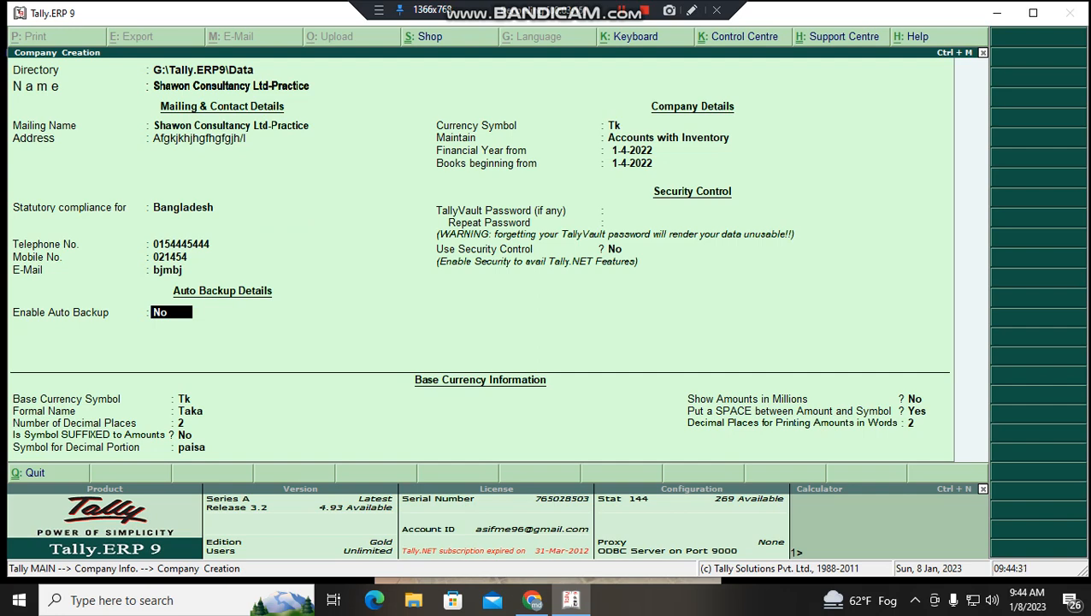
- Move past the currency symbol and bring up the Type of Company list for Maintain
key("Return")
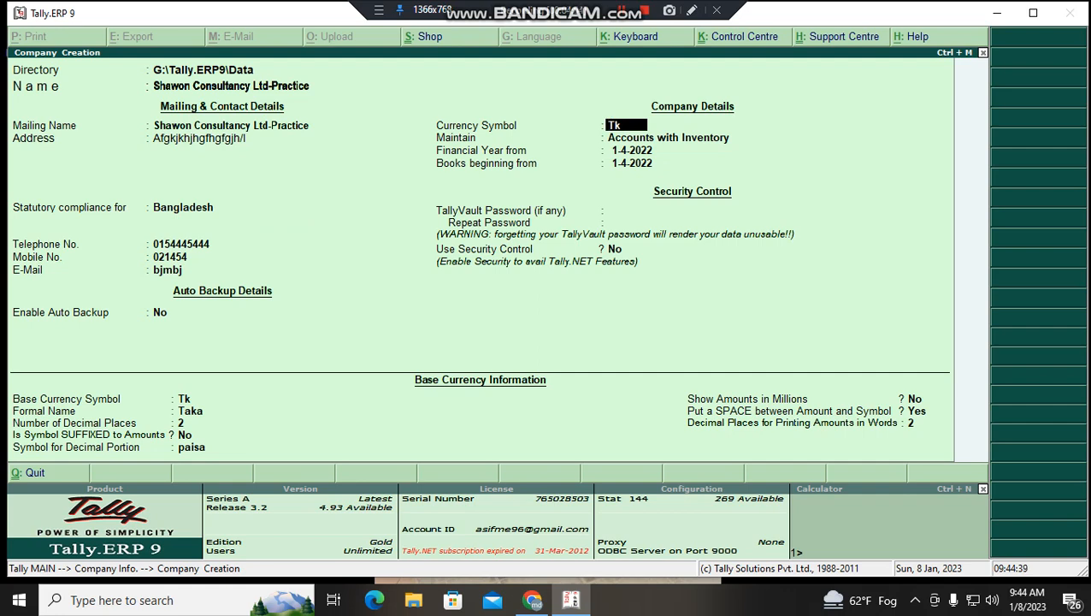
key("Return")
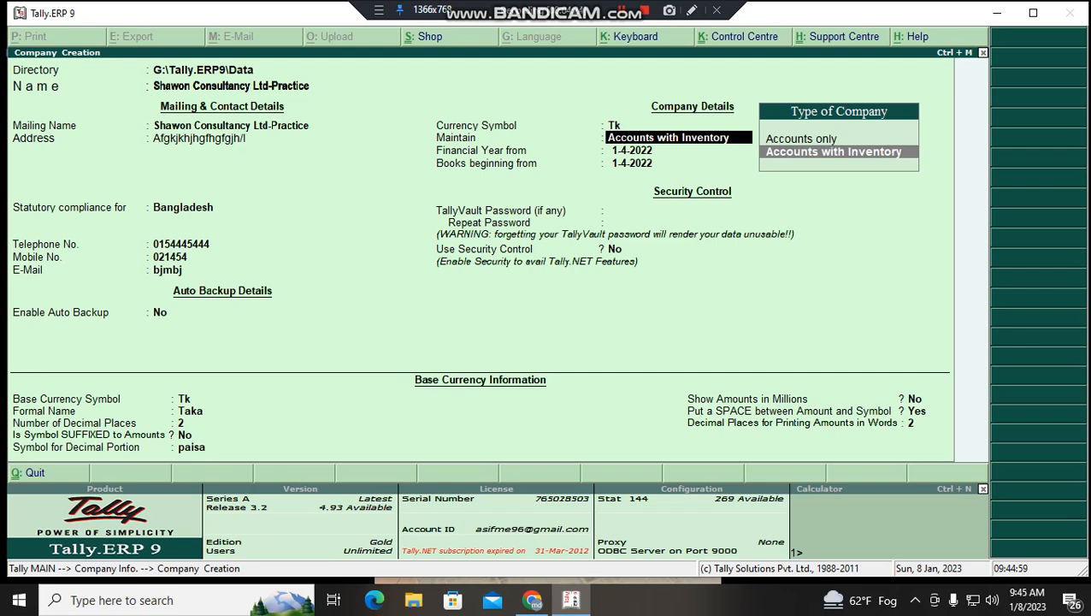
- Pick Accounts only, then change Maintain back to Accounts with Inventory
key("Up")
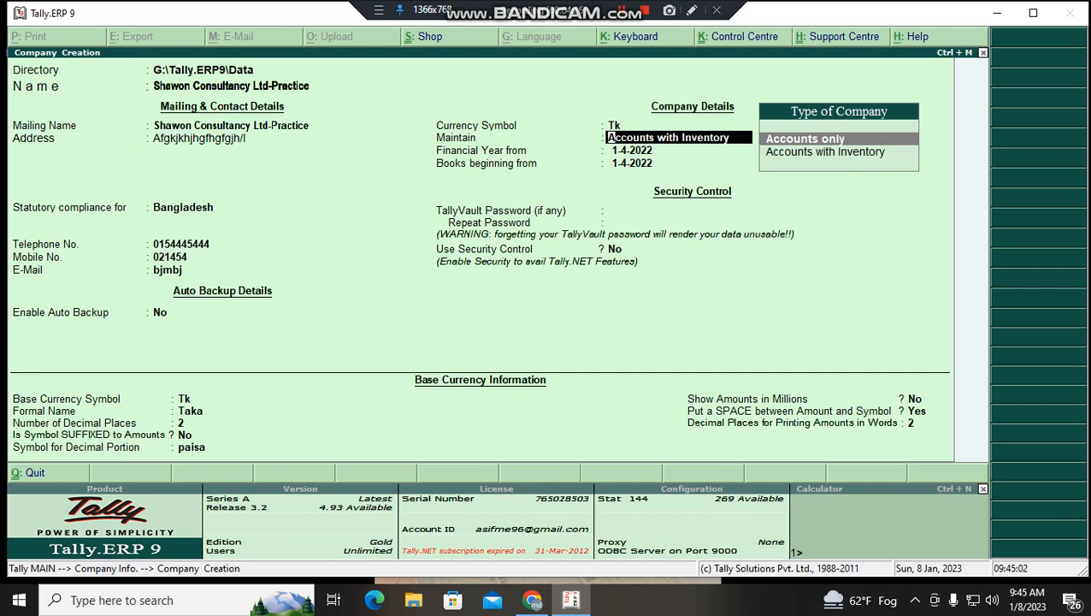
key("Return")
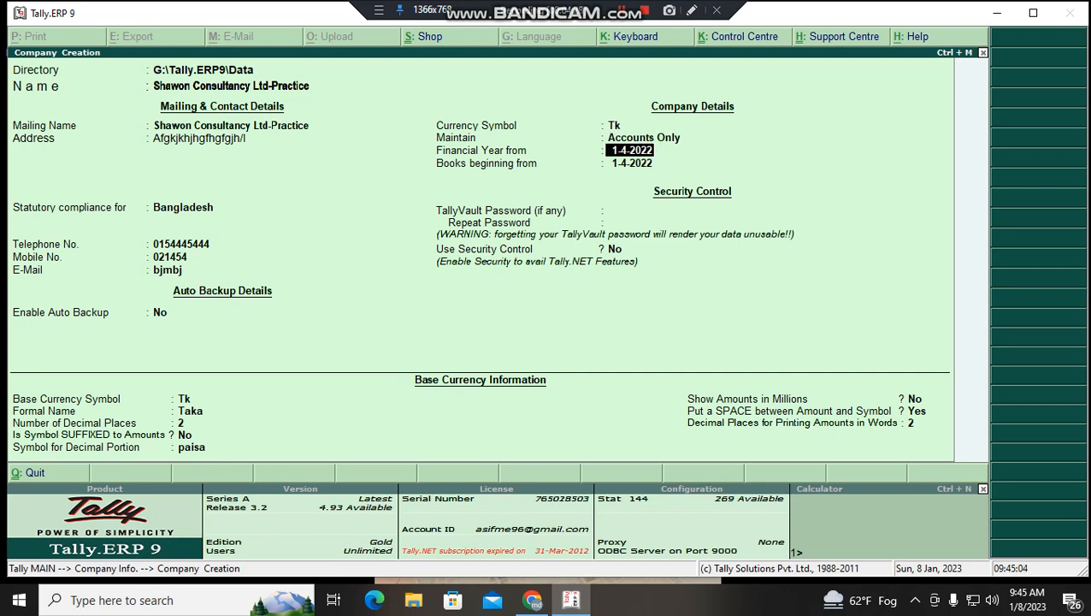
key("Down")
key("Up")
key("Down")
key("Up")
key("Up")
key("Down")
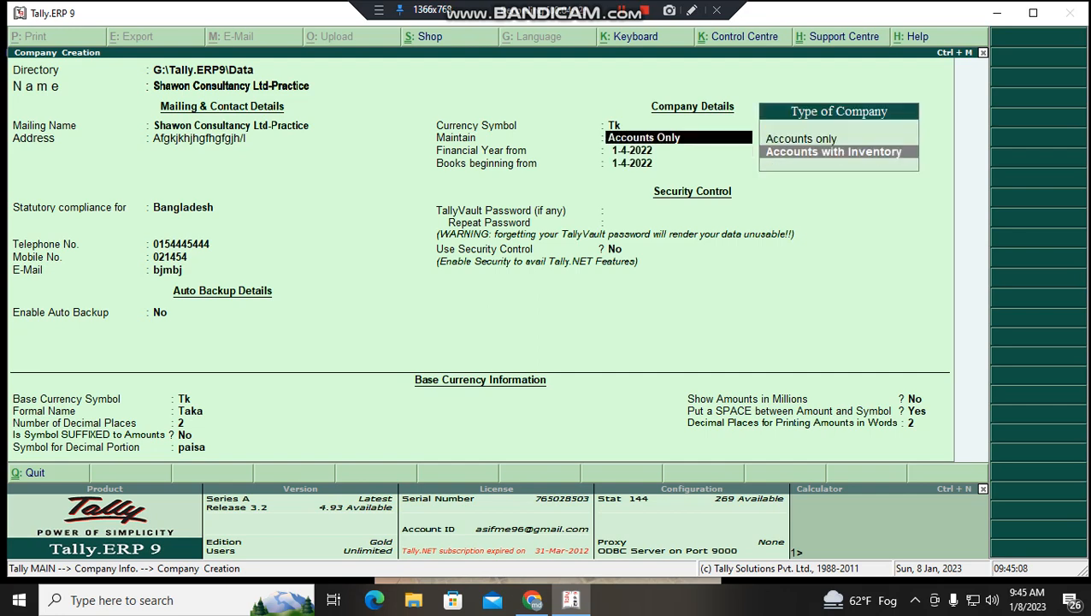
key("Return")
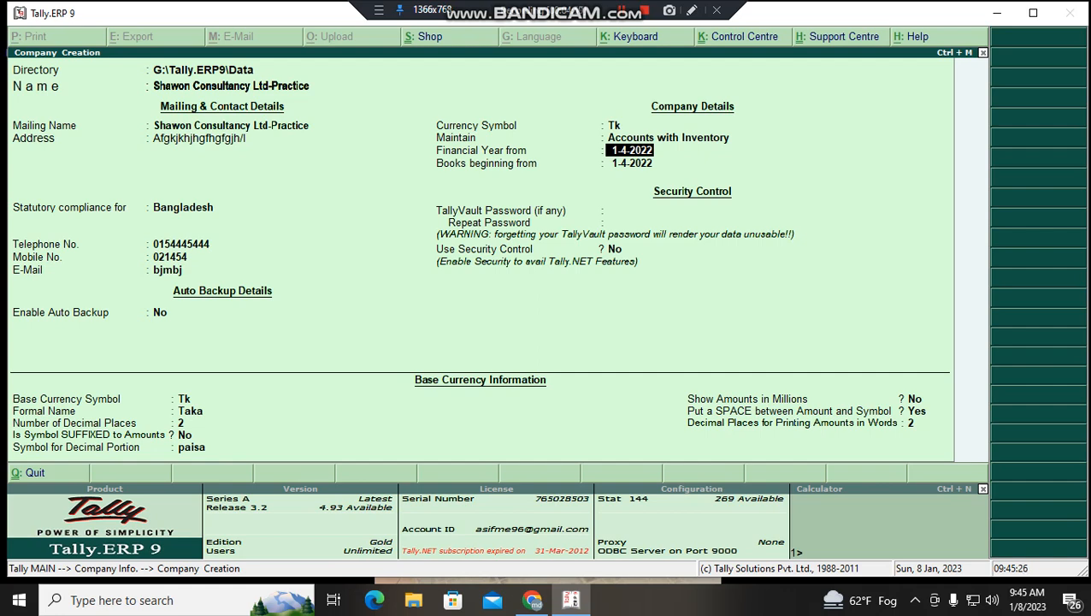
- Set the financial year and books beginning date to 08.01.2023, leaving the TallyVault password empty
key("Return")
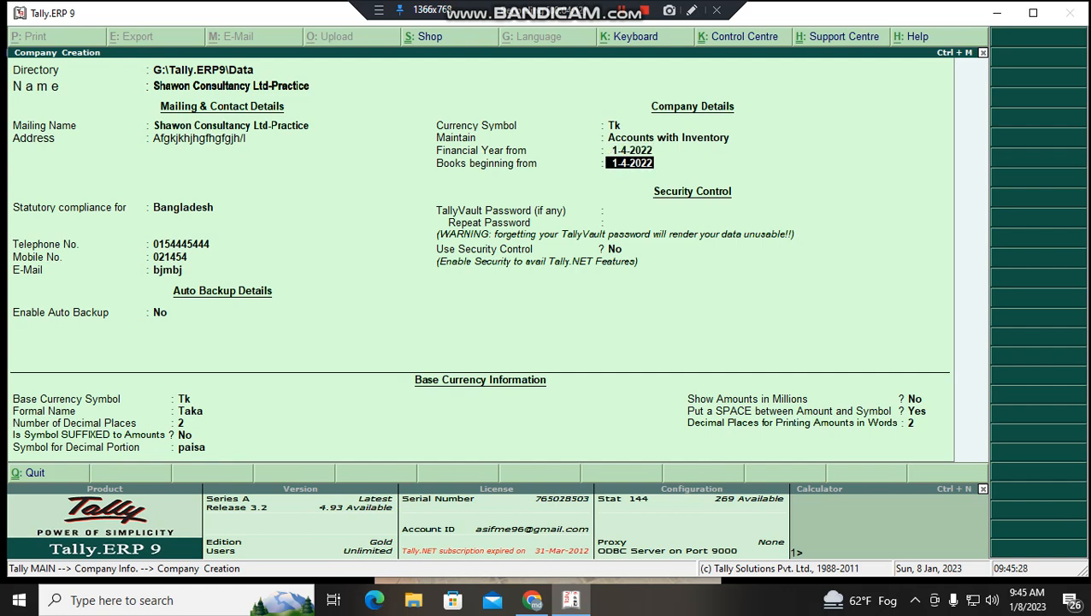
key("Up")
key("Return")
key("Return")
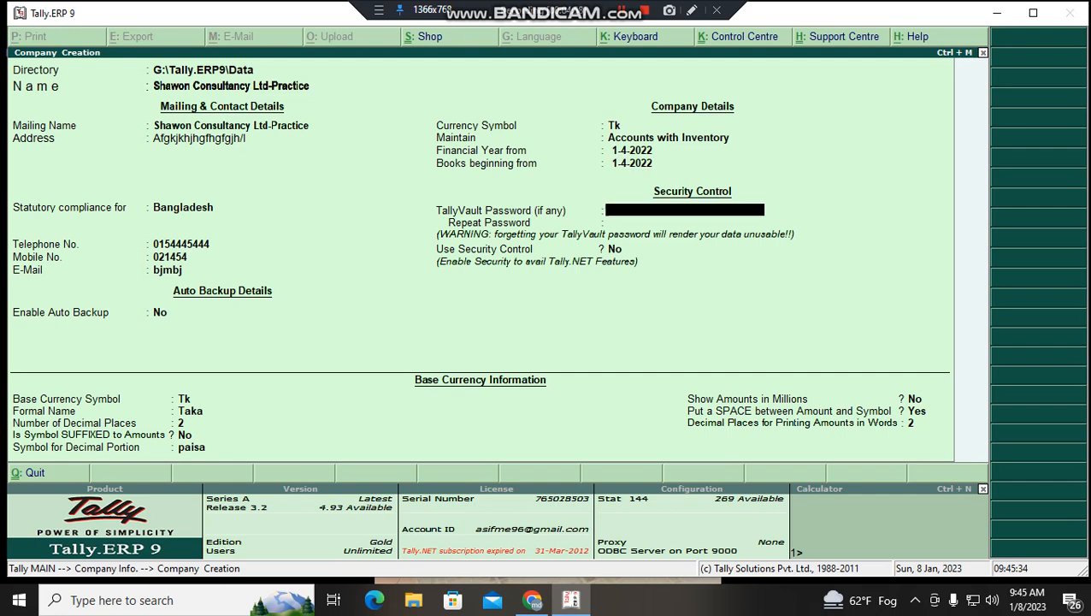
key("Up")
key("Up")
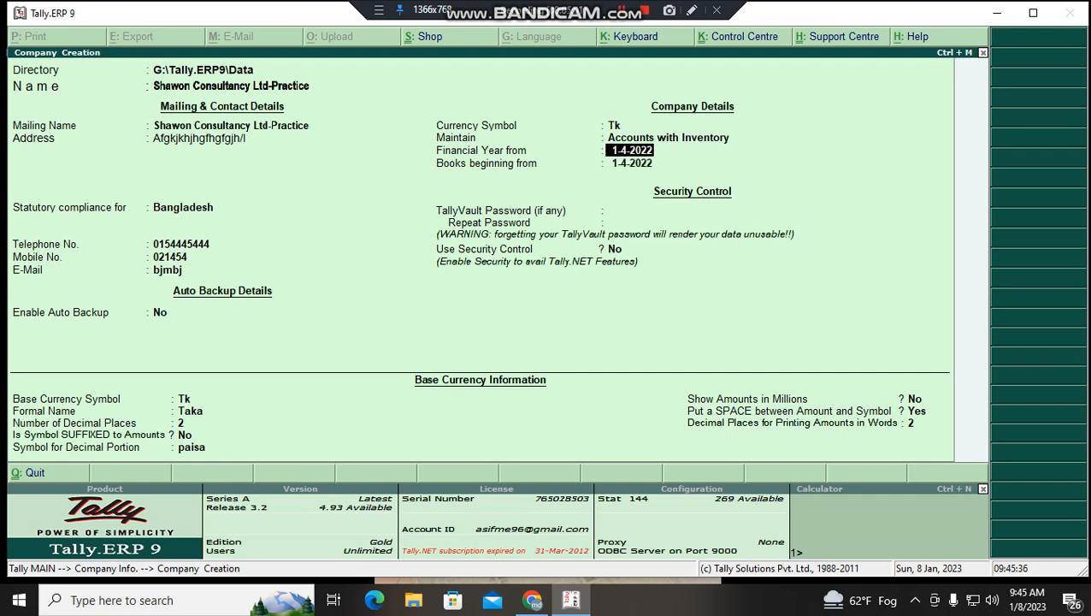
type("08.01.2023")
key("Return")
key("Return")
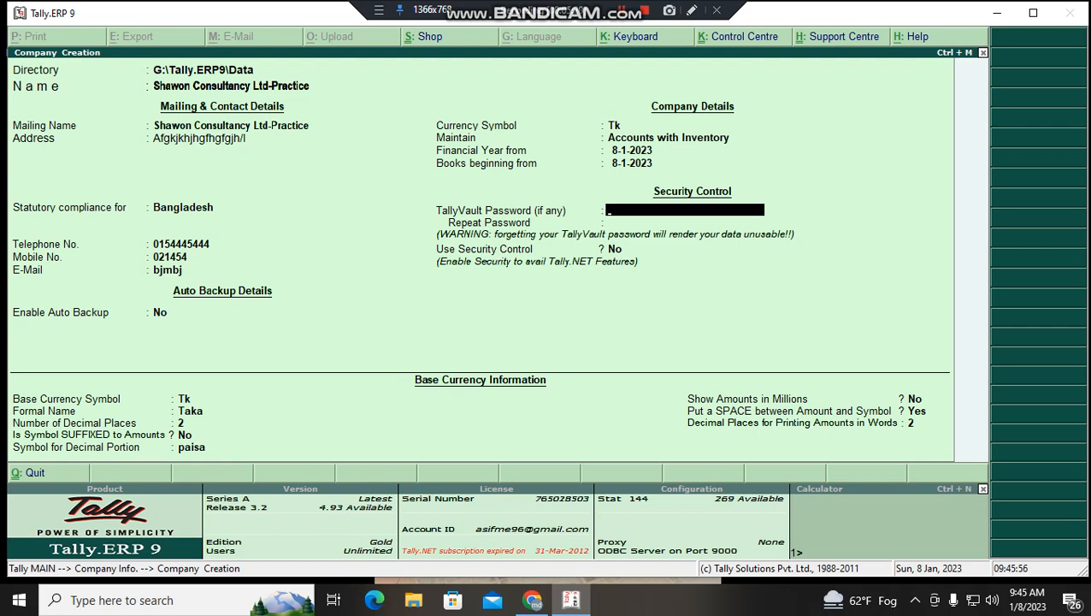
key("Return")
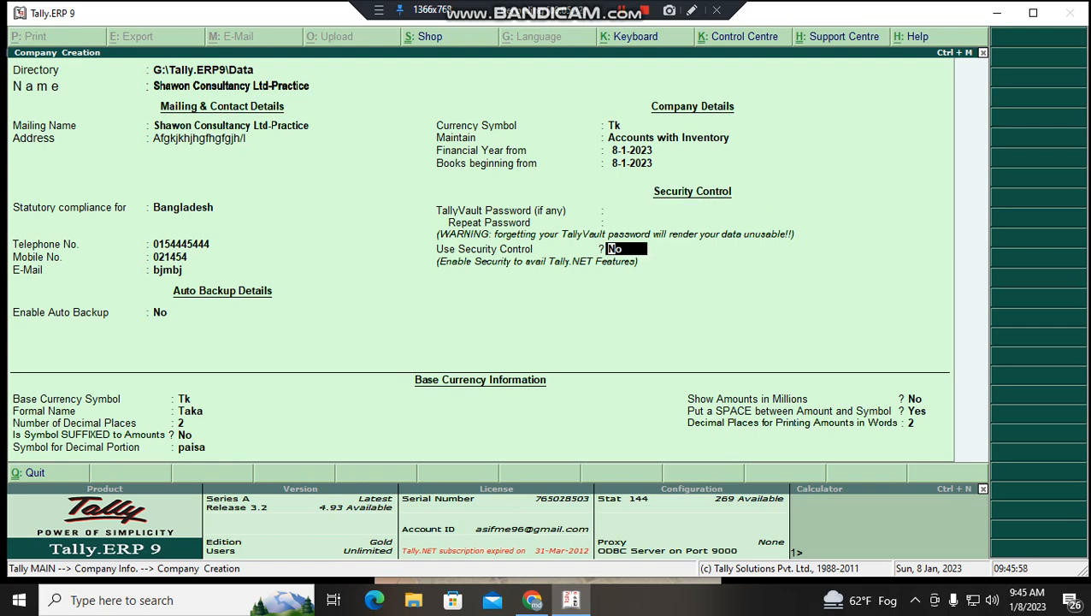
- Keep the Taka base currency at 2 decimal places with default symbol settings and reach the Accept prompt
key("Return")
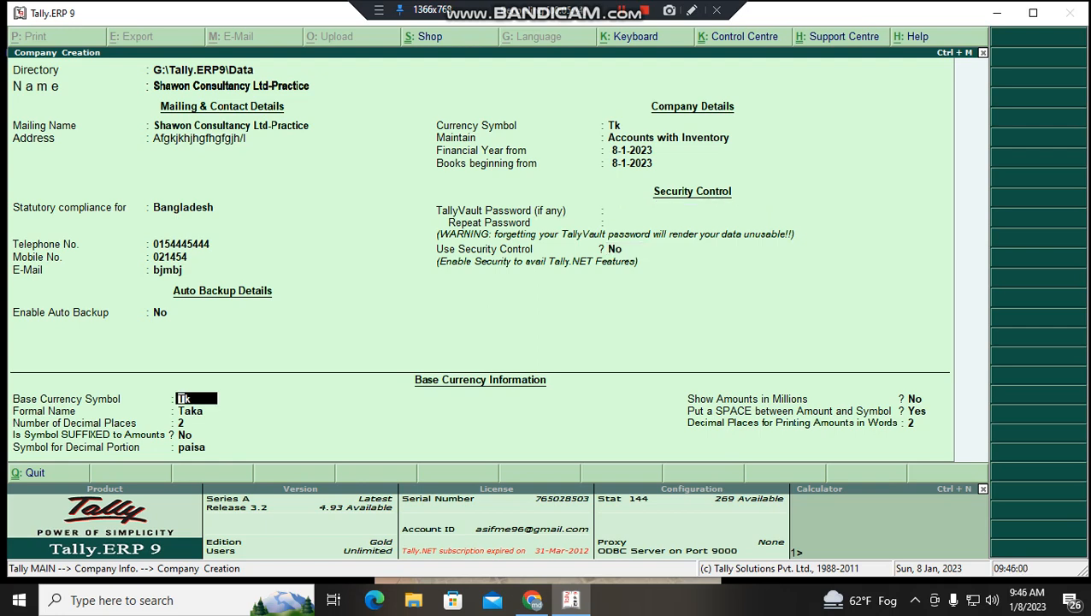
key("Return")
key("Return")
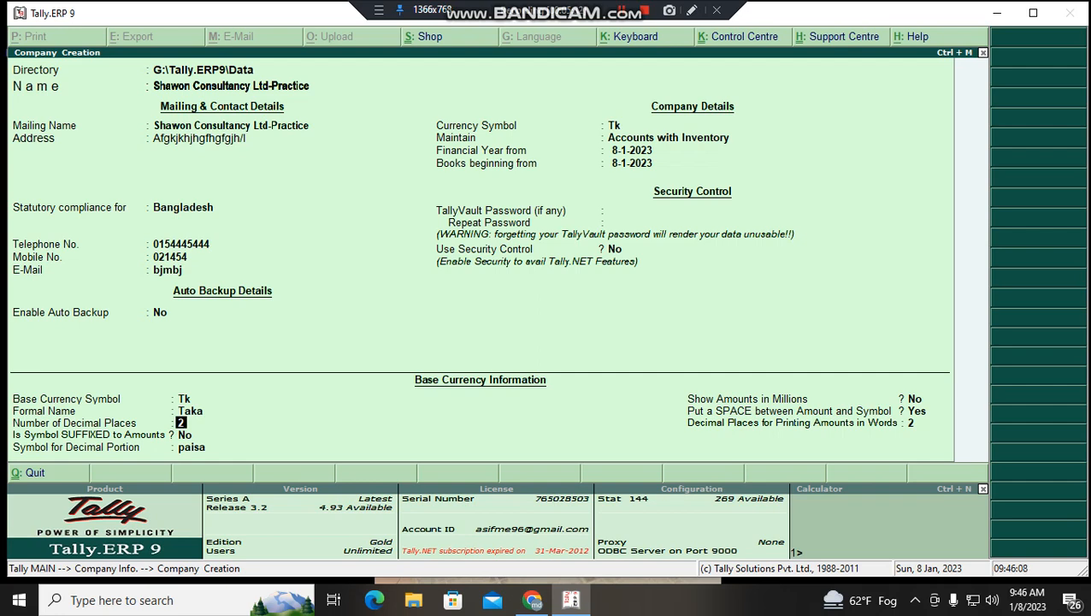
key("Return")
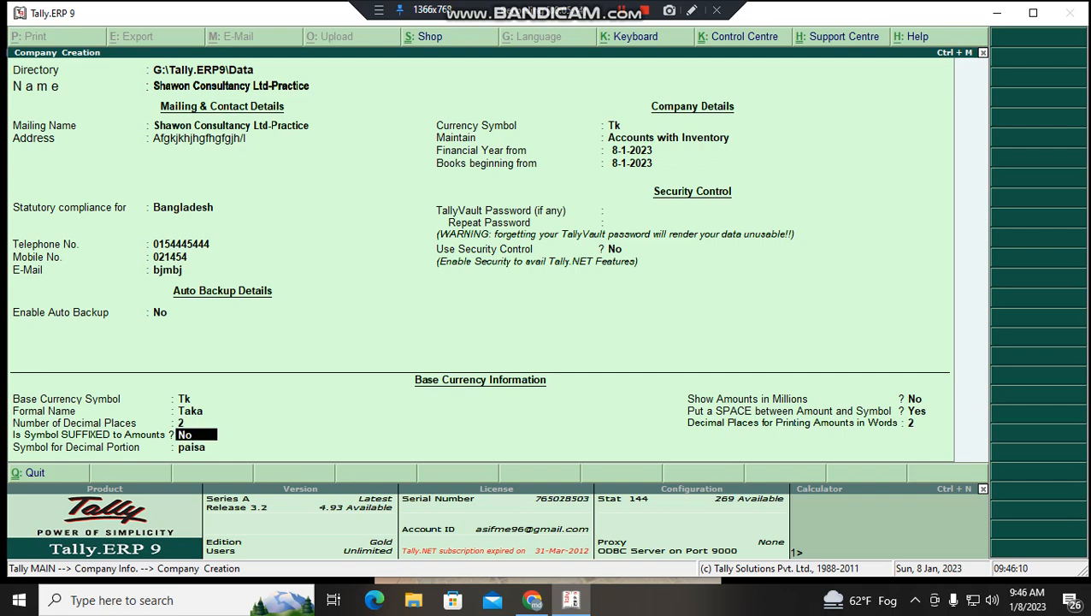
key("Return")
key("Return")
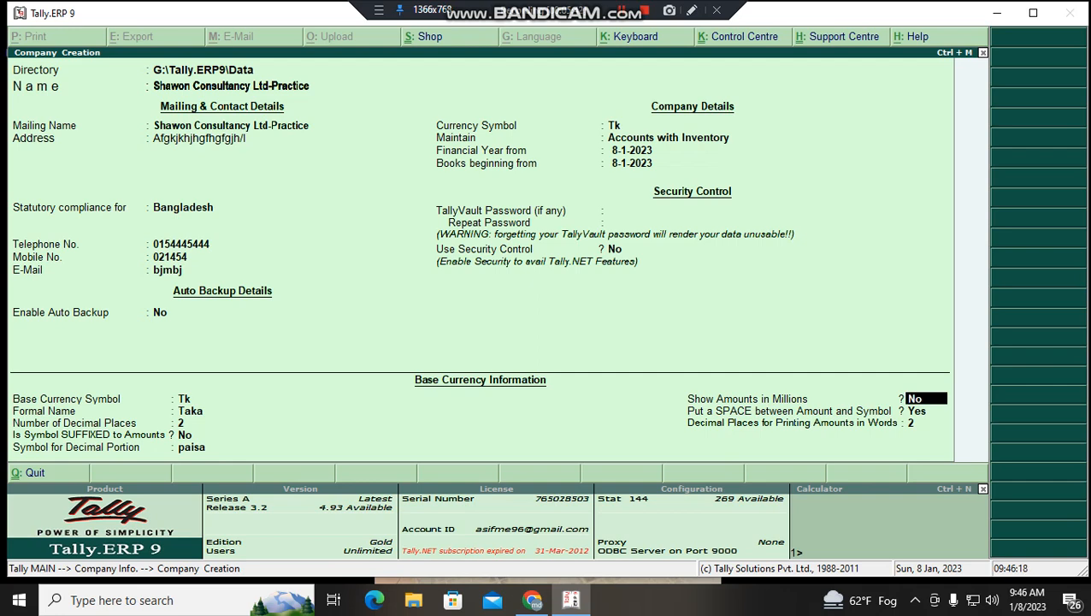
key("Return")
key("Return")
key("Return")
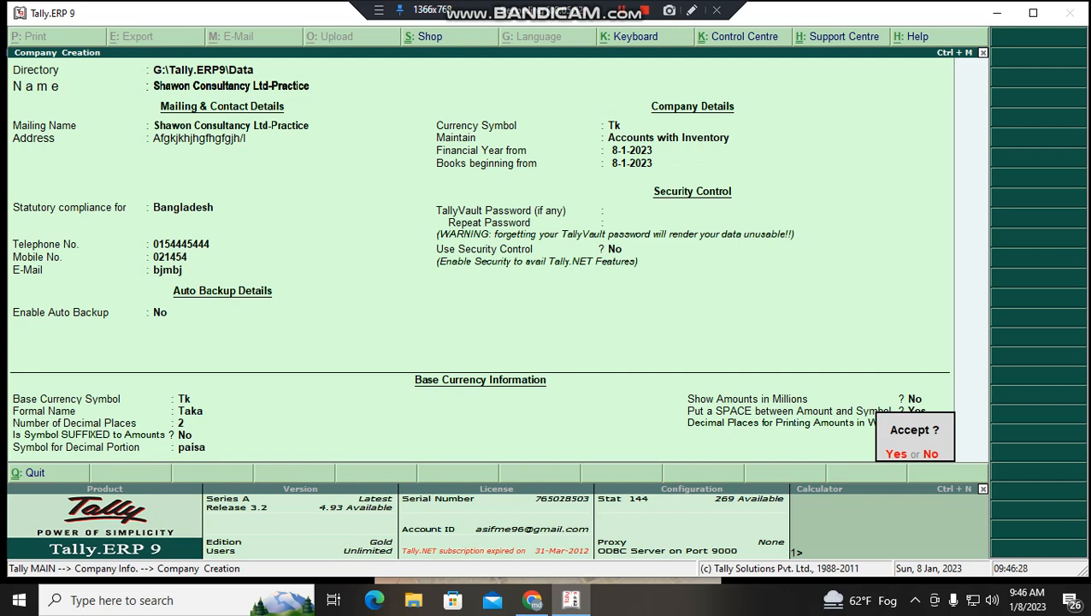
- Confirm the Accept prompt to create Shawon Consultancy Ltd-Practice
key("Return")
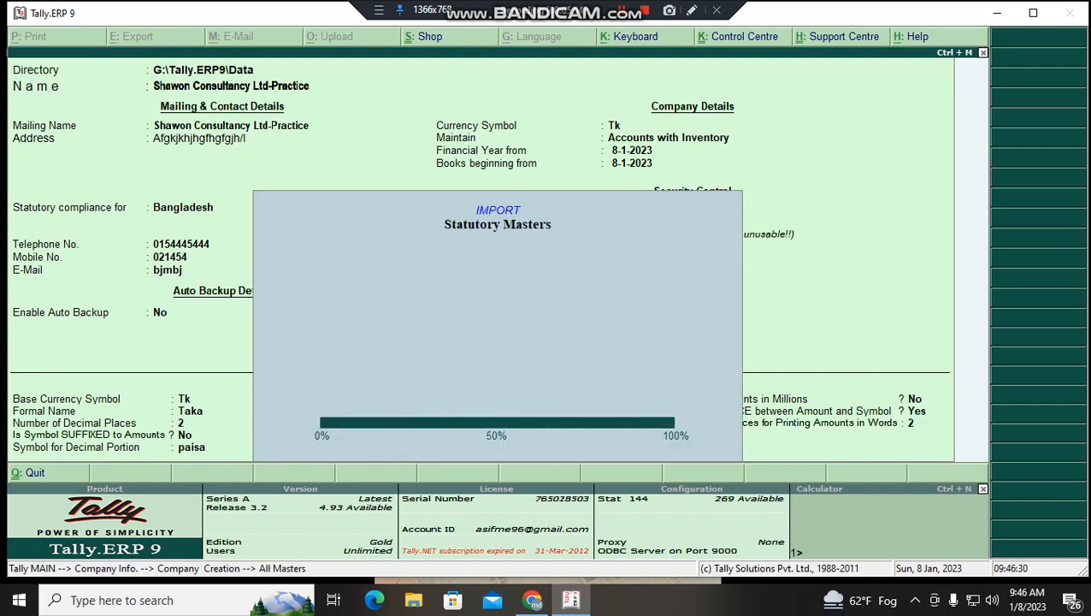